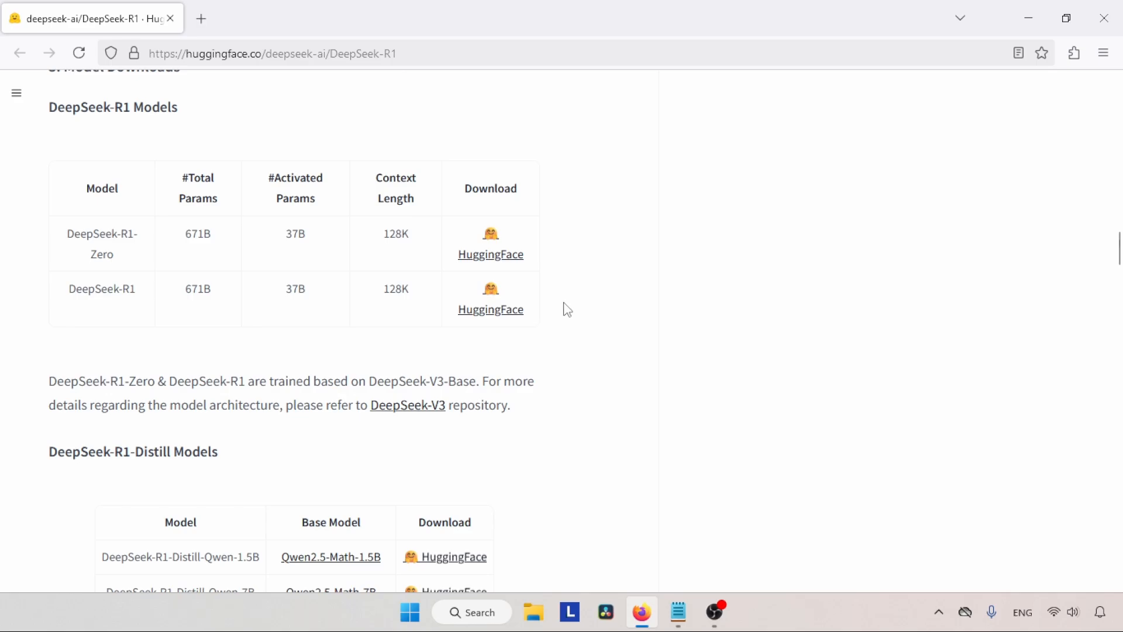
Inspect the DeepSeek-R1 repository's file list in a separate tab, and close that tab
middle_click(491, 309)
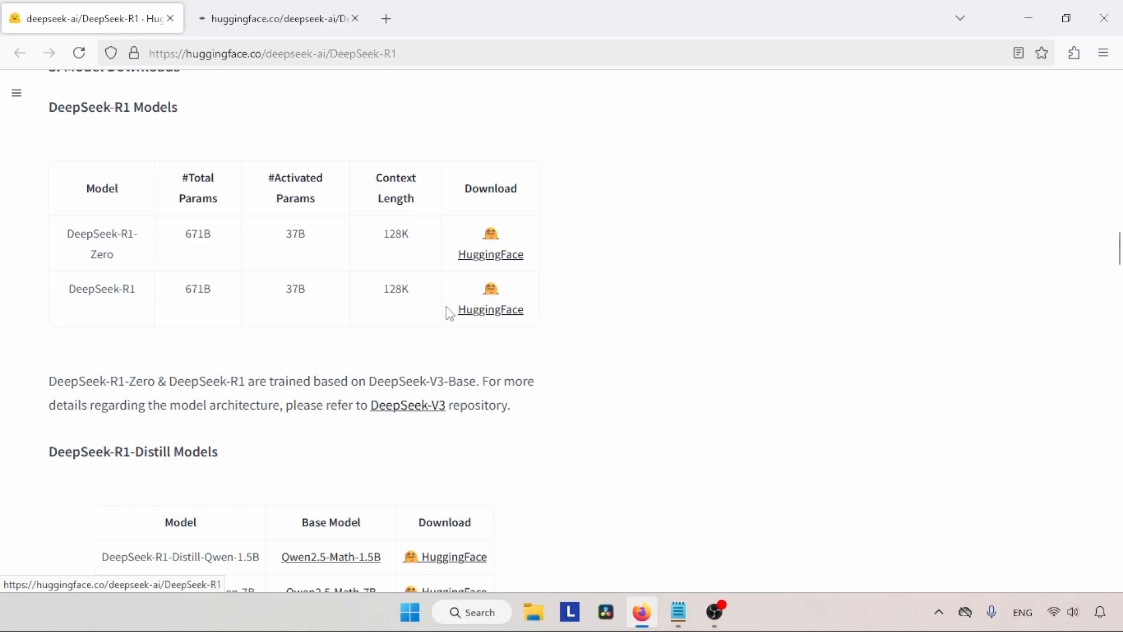
click(264, 7)
click(257, 255)
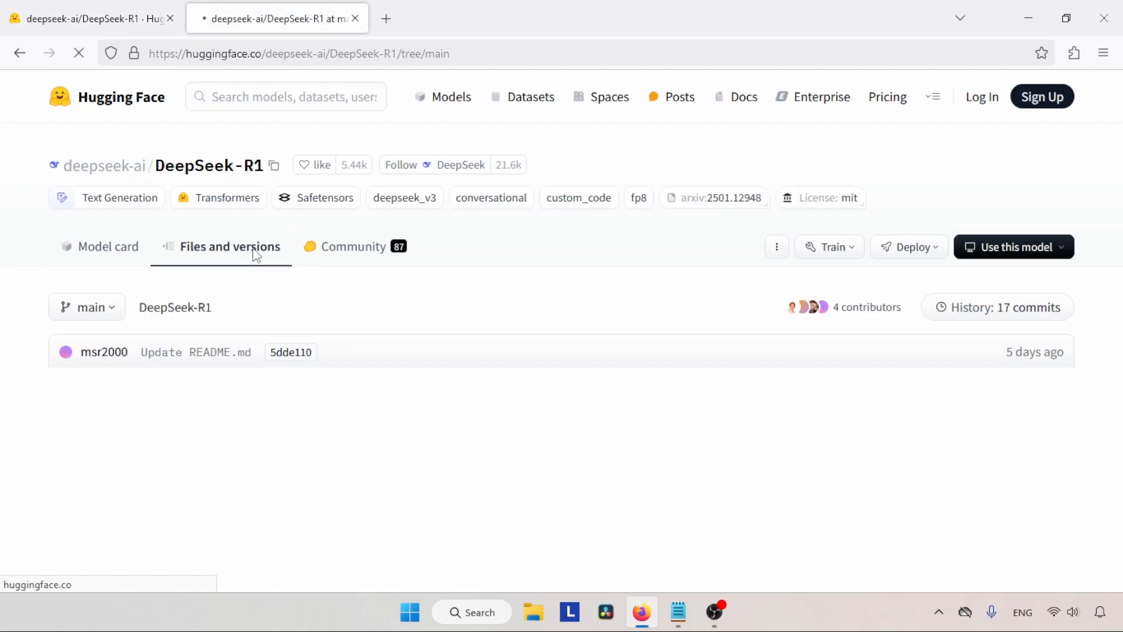
drag(1118, 167, 1120, 530)
click(355, 18)
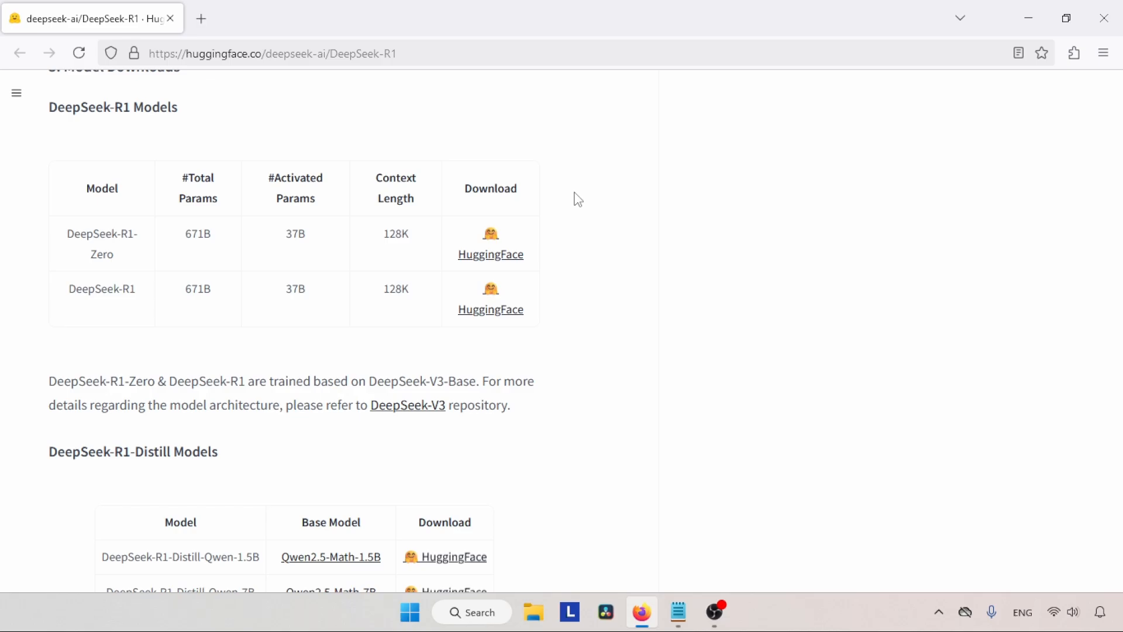
Review the DeepSeek-R1-Distill Models table, highlighting the Qwen-1.5B and Llama-70B model names
scroll(602, 217, down, 5)
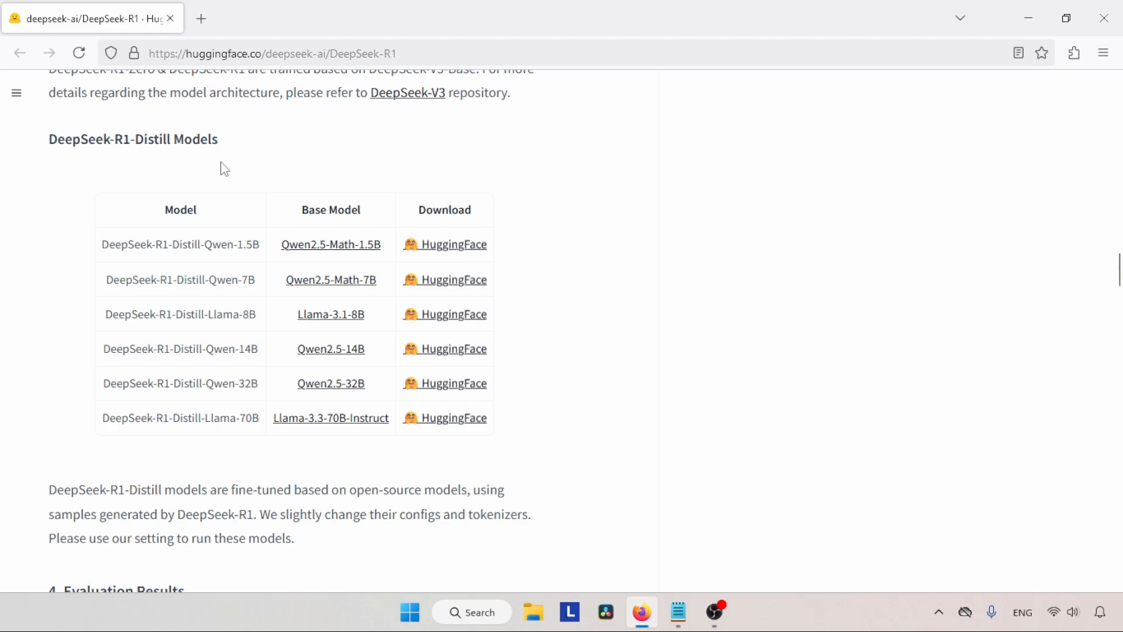
drag(105, 245, 259, 253)
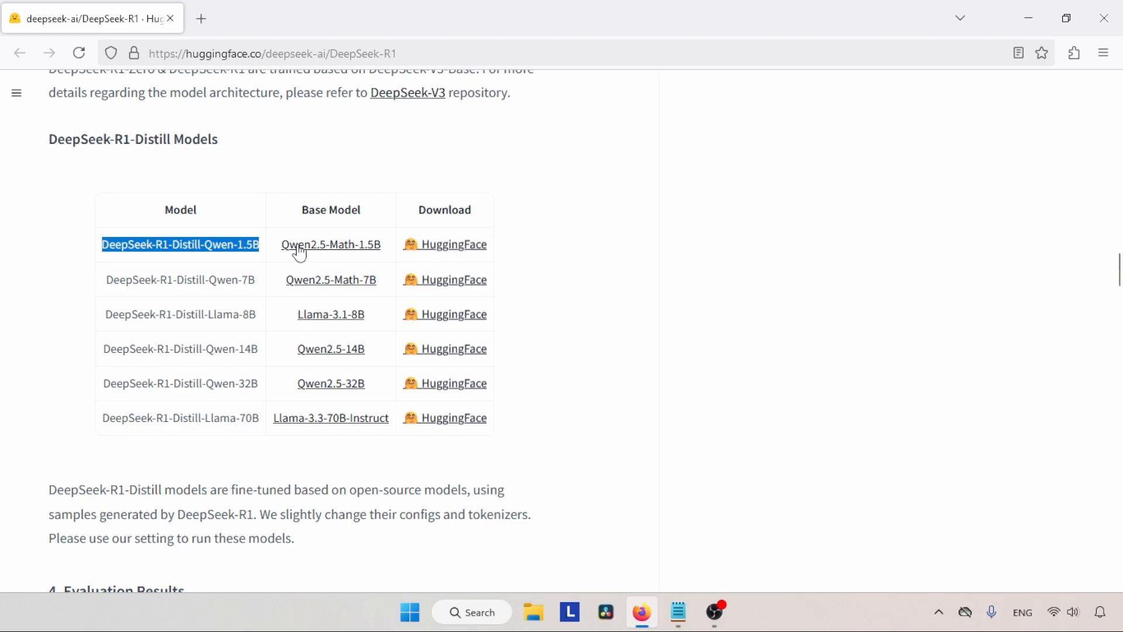
drag(101, 418, 256, 419)
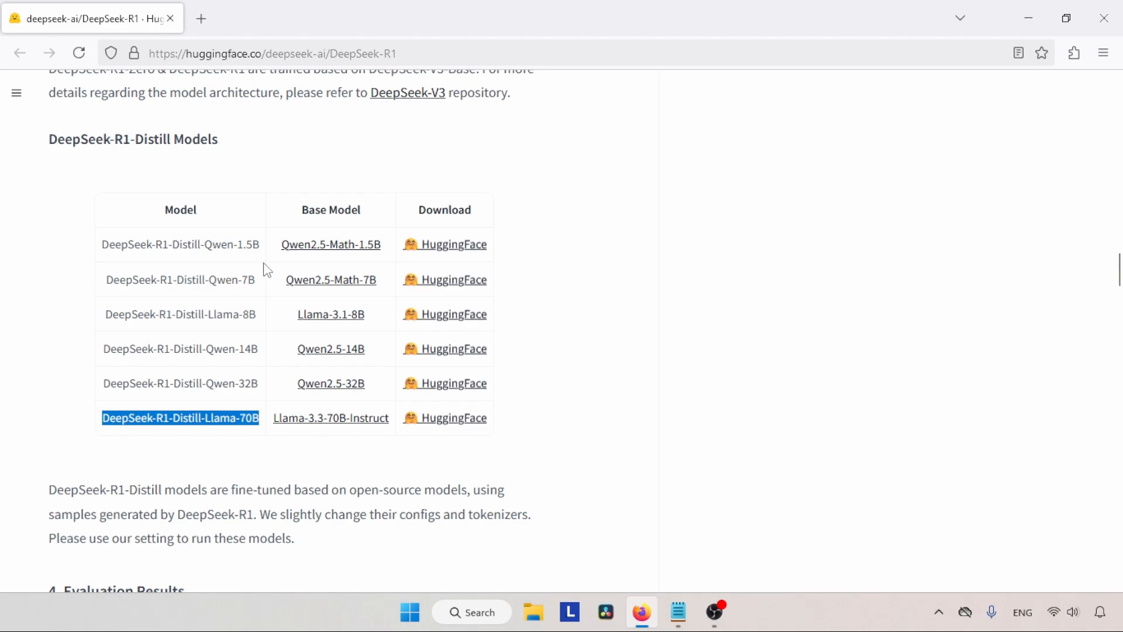
drag(202, 246, 267, 248)
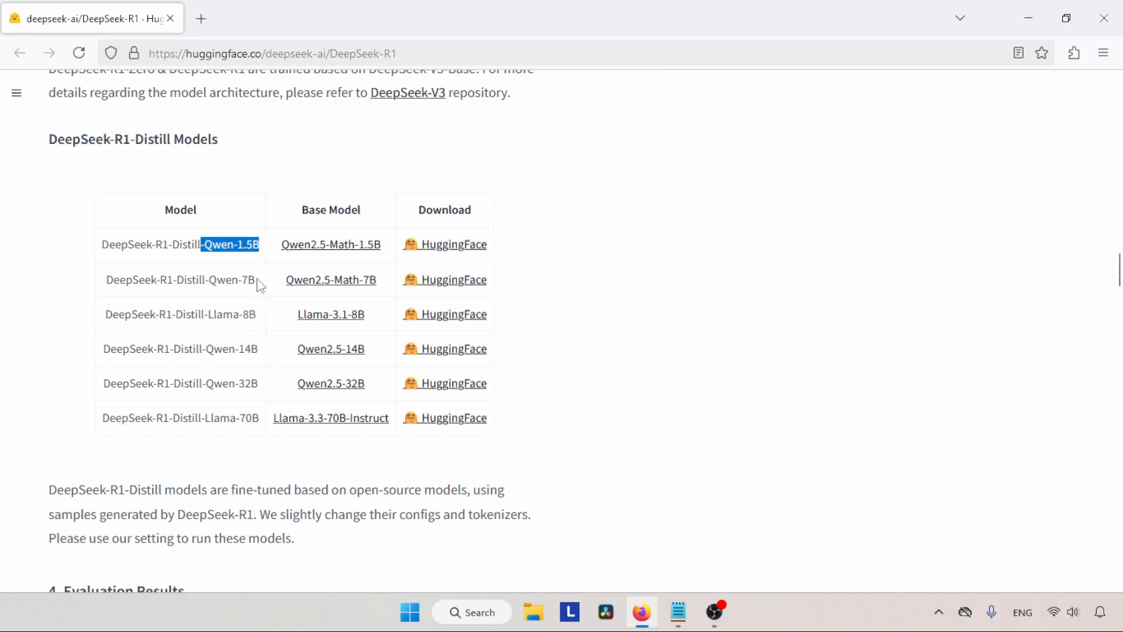
drag(109, 244, 268, 252)
Copy the Text Generation WebUI GitHub address from the Notepad notes and load it in a new Firefox tab
click(681, 608)
triple_click(502, 189)
key(ctrl+c)
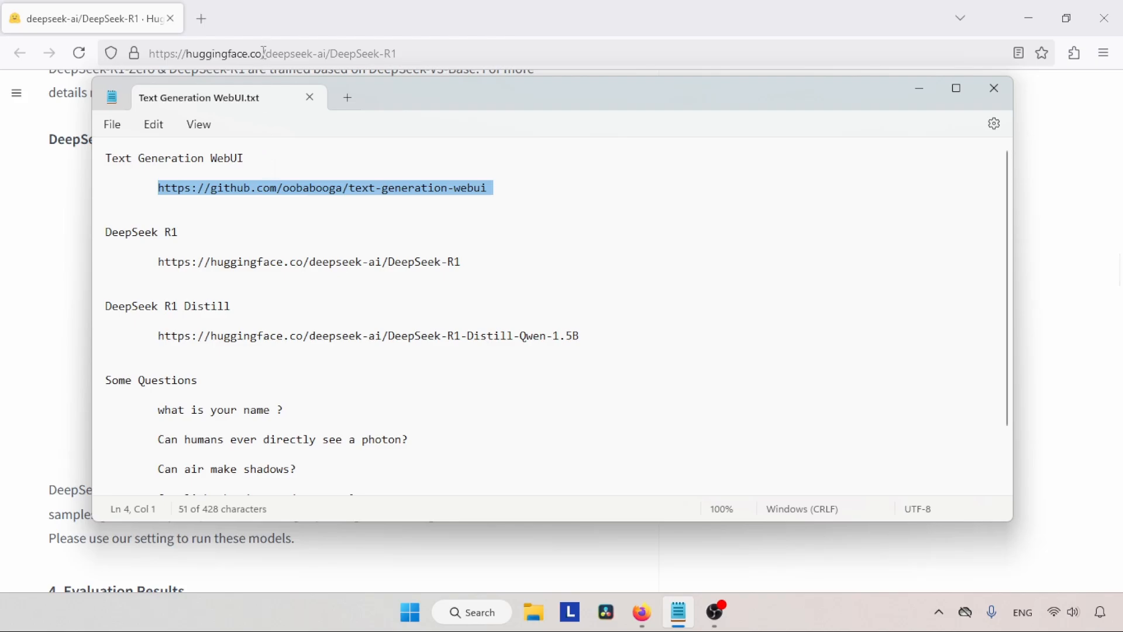
click(202, 18)
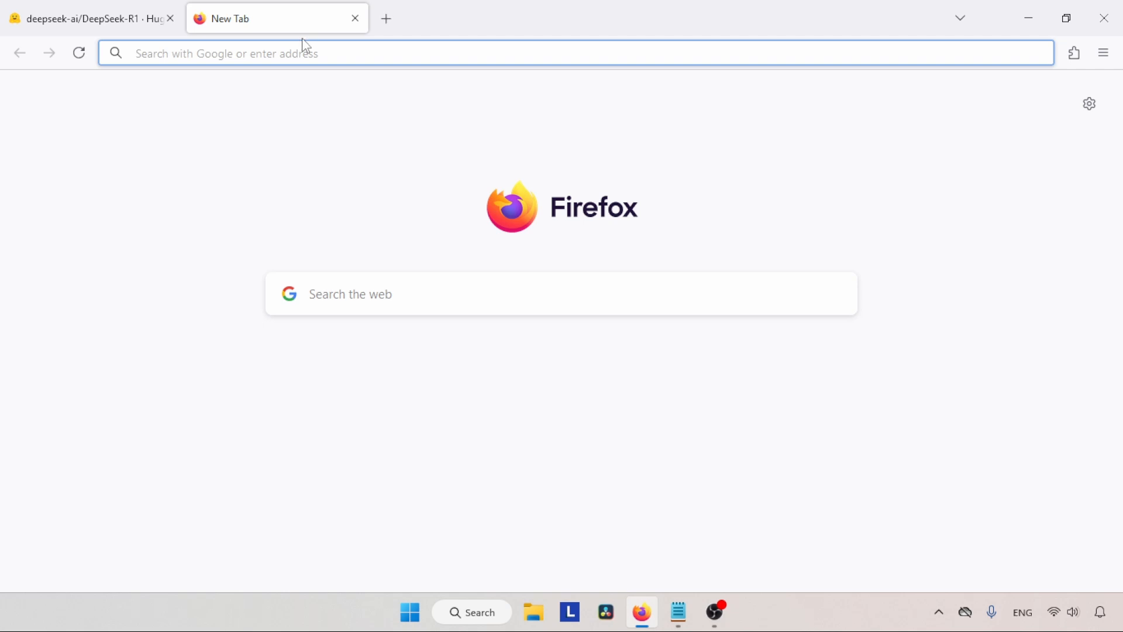
key(ctrl+v)
key(Return)
Download the text-generation-webui repository as a ZIP archive
mouse_move(1120, 125)
mouse_down()
mouse_move(1120, 427)
mouse_move(1120, 108)
mouse_move(1106, 129)
mouse_move(1116, 133)
mouse_move(1106, 126)
mouse_up()
click(796, 168)
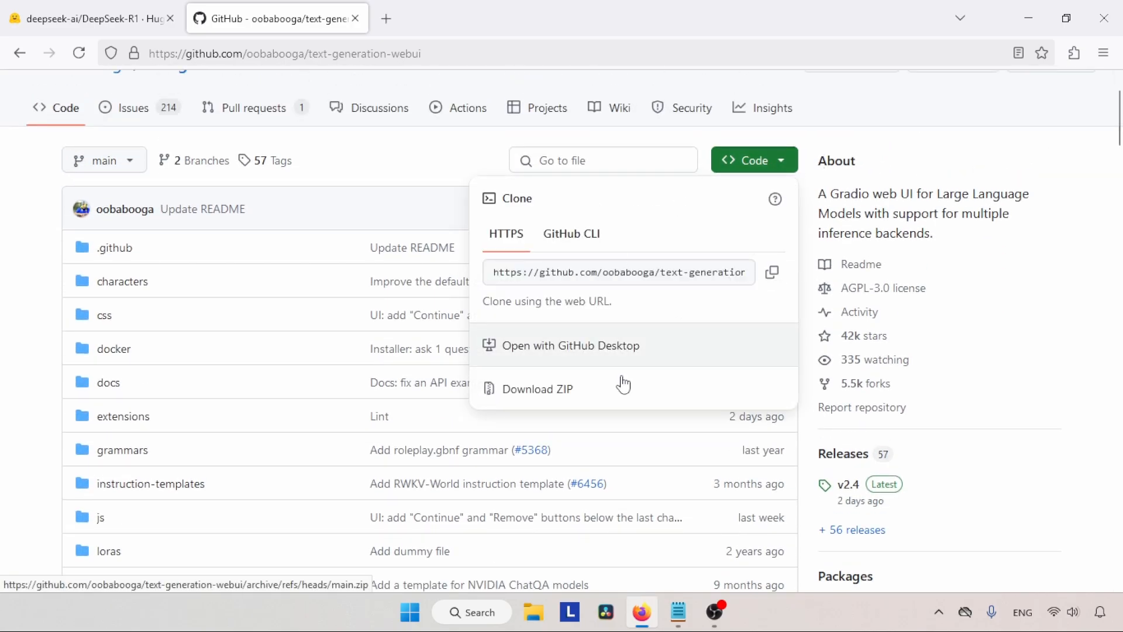
click(602, 390)
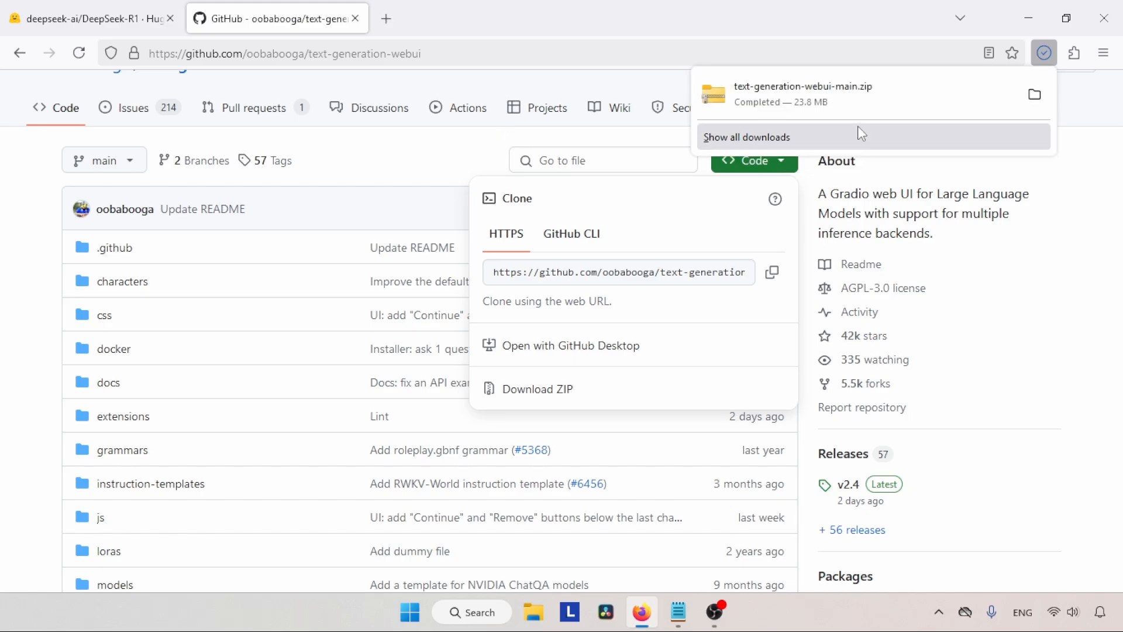
Show the downloaded text-generation-webui-main archive in its folder and extract it there with 7-Zip
click(1034, 94)
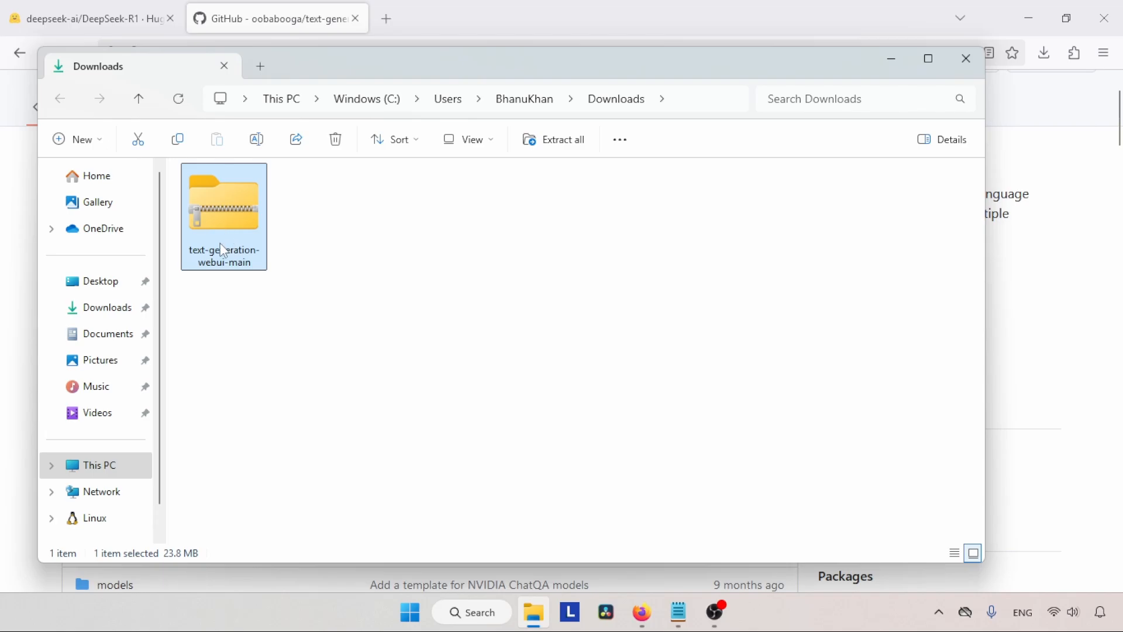
right_click(235, 207)
click(368, 466)
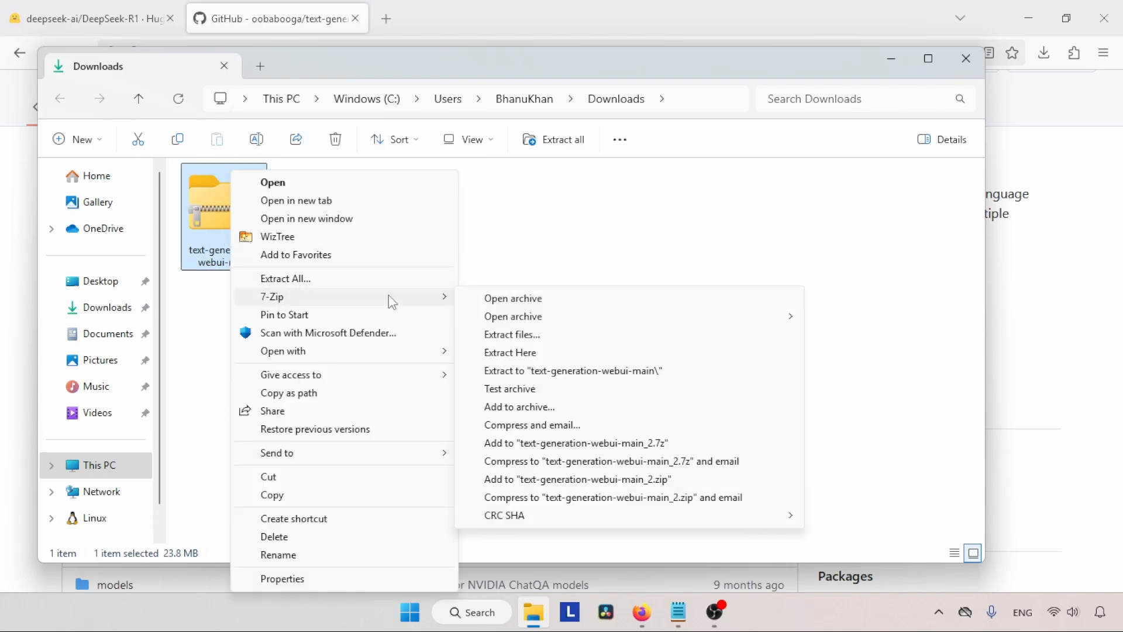
mouse_move(409, 296)
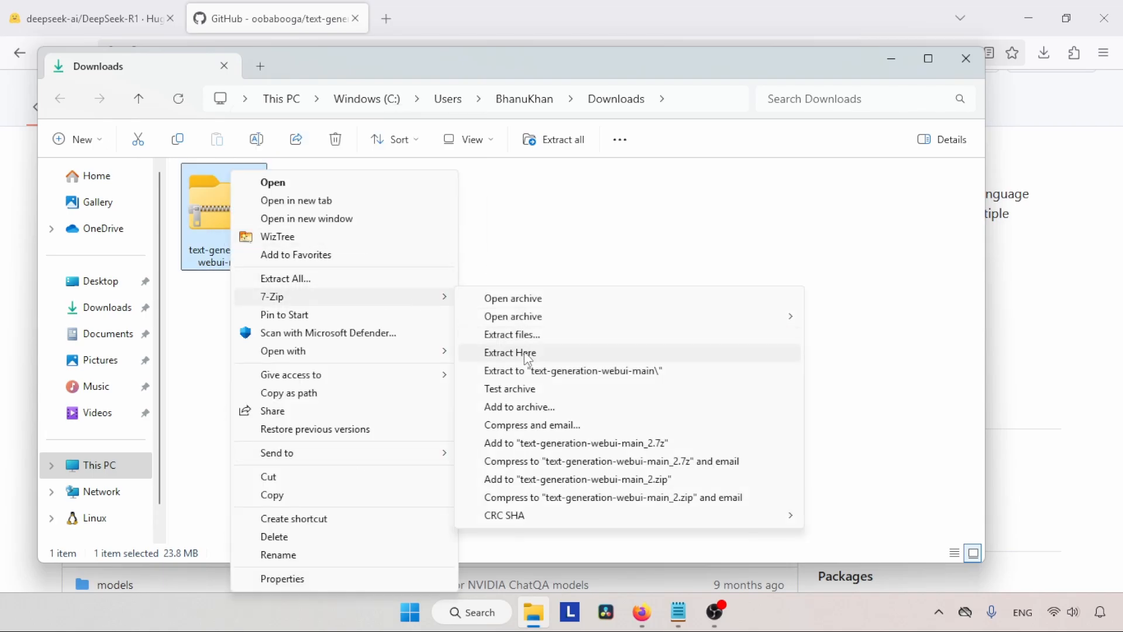
click(508, 352)
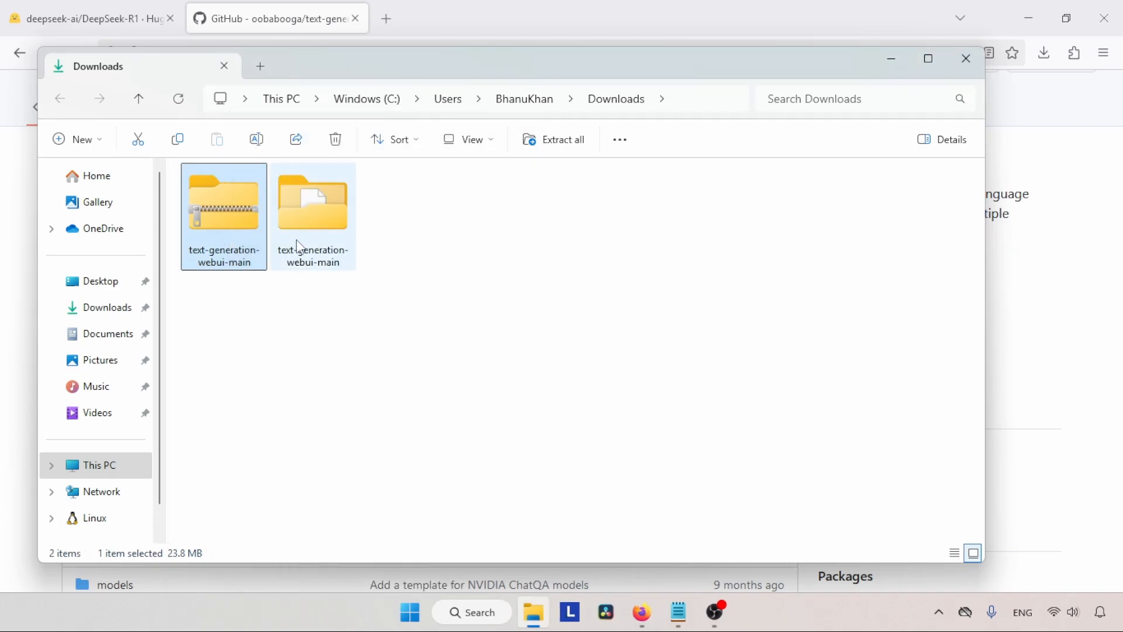
Run the start_windows batch file from the extracted text-generation-webui-main folder to launch the installer
double_click(326, 221)
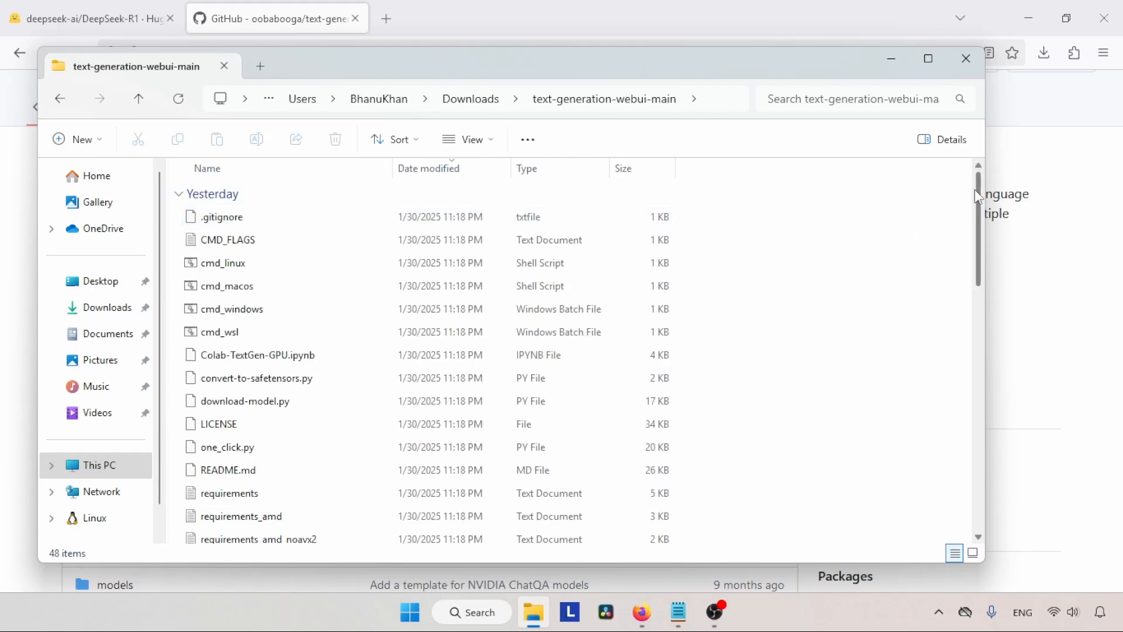
drag(975, 189, 273, 333)
click(327, 310)
click(235, 292)
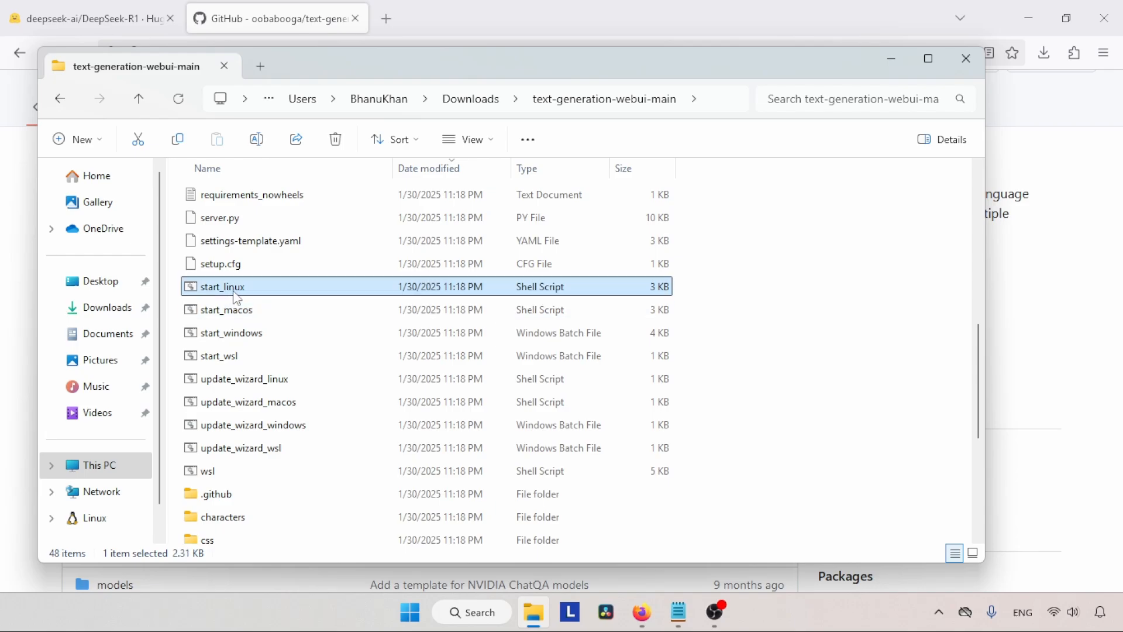
click(233, 338)
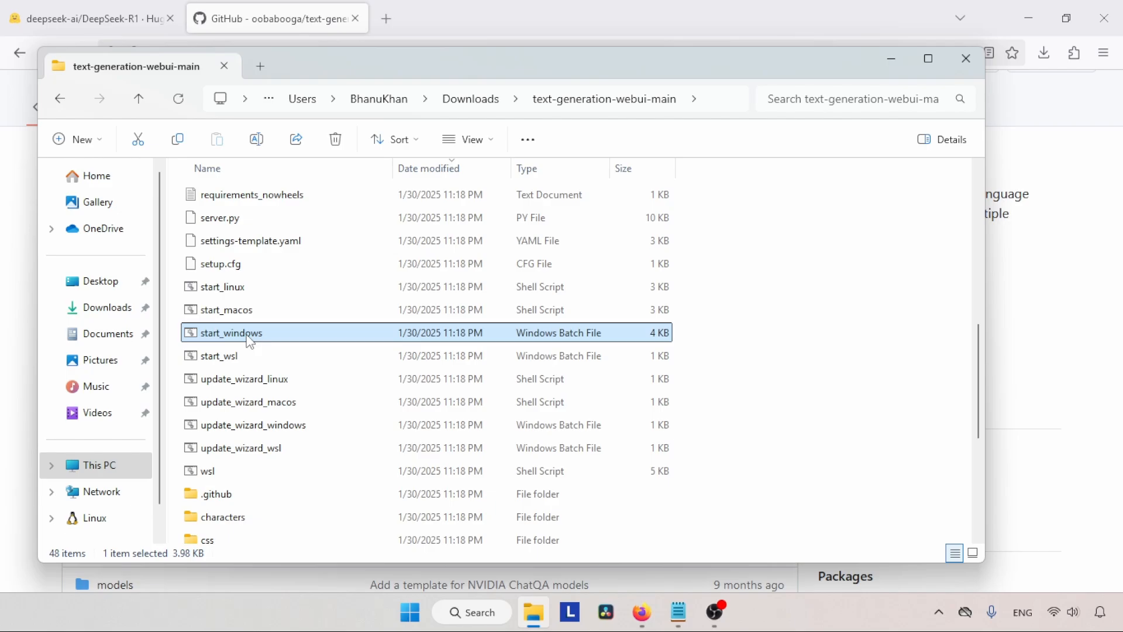
double_click(479, 334)
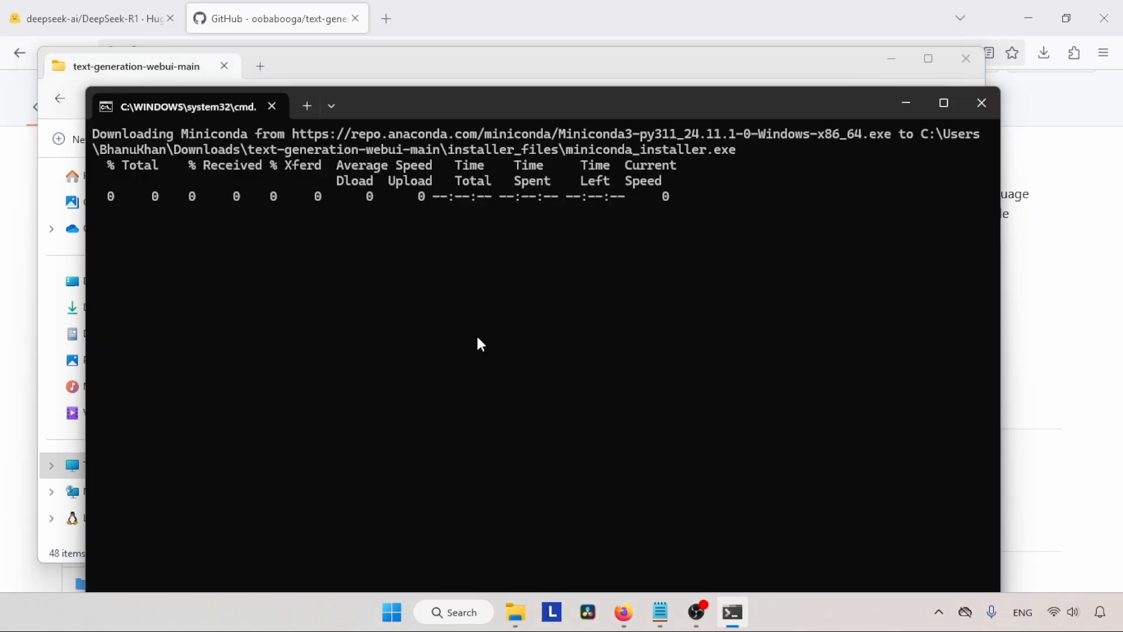
drag(502, 101, 506, 80)
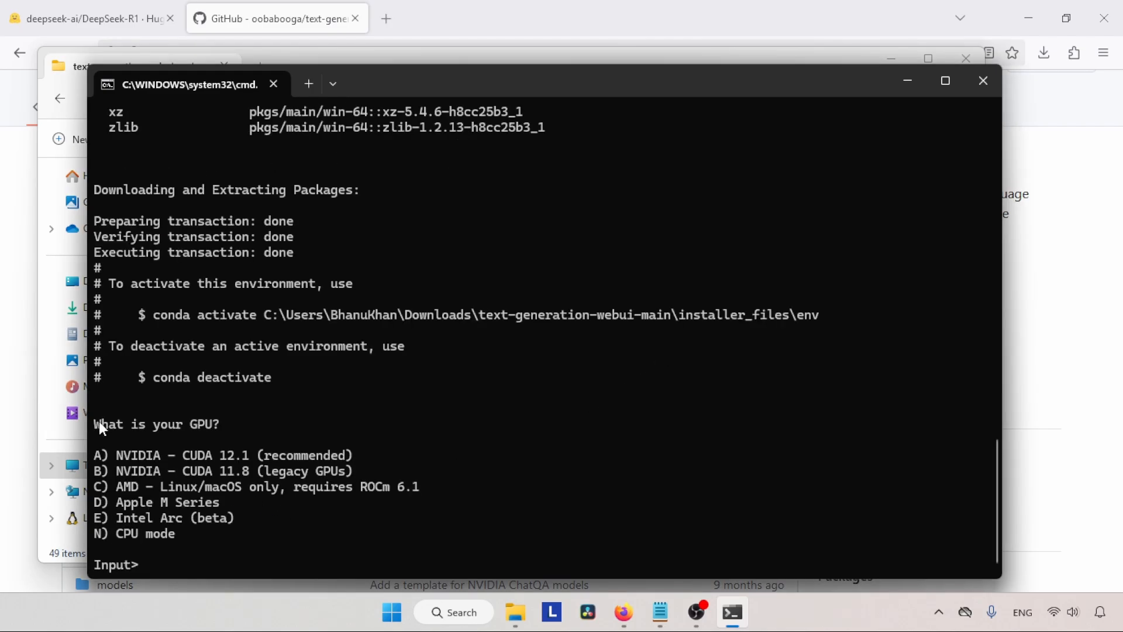
Review the installer's GPU question and its NVIDIA and AMD options
drag(92, 421, 248, 422)
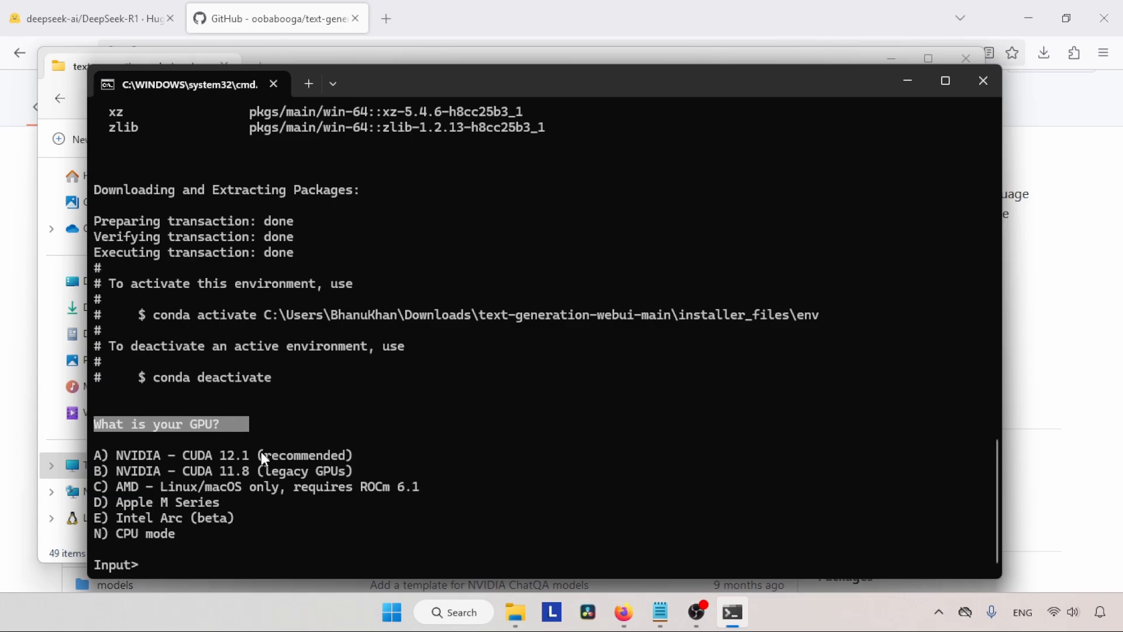
key(ctrl+c)
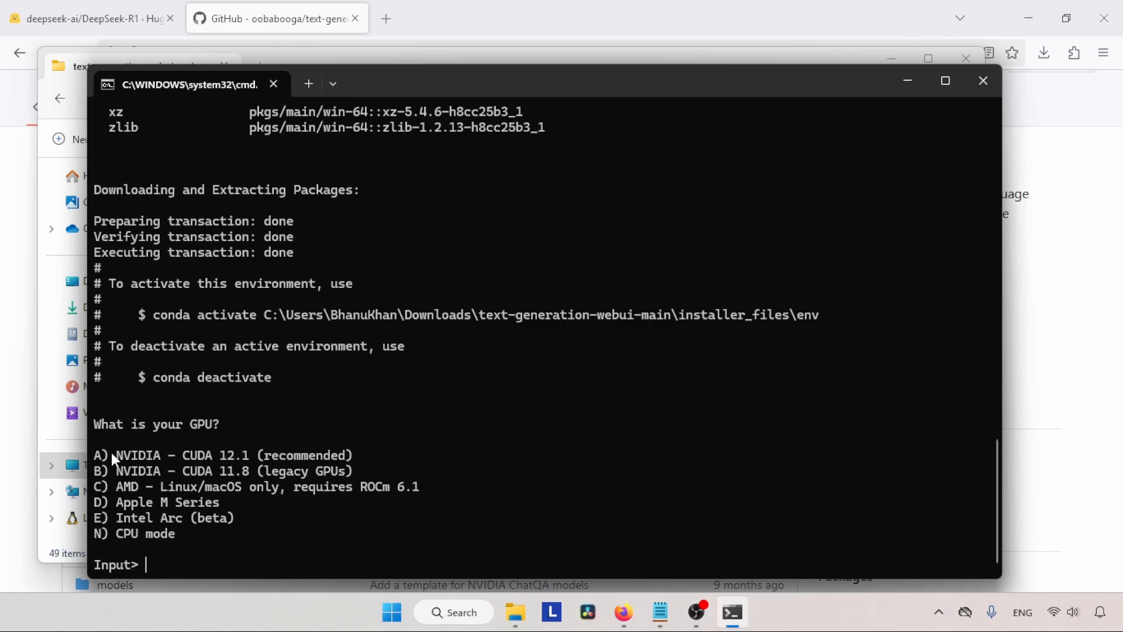
drag(111, 451, 297, 449)
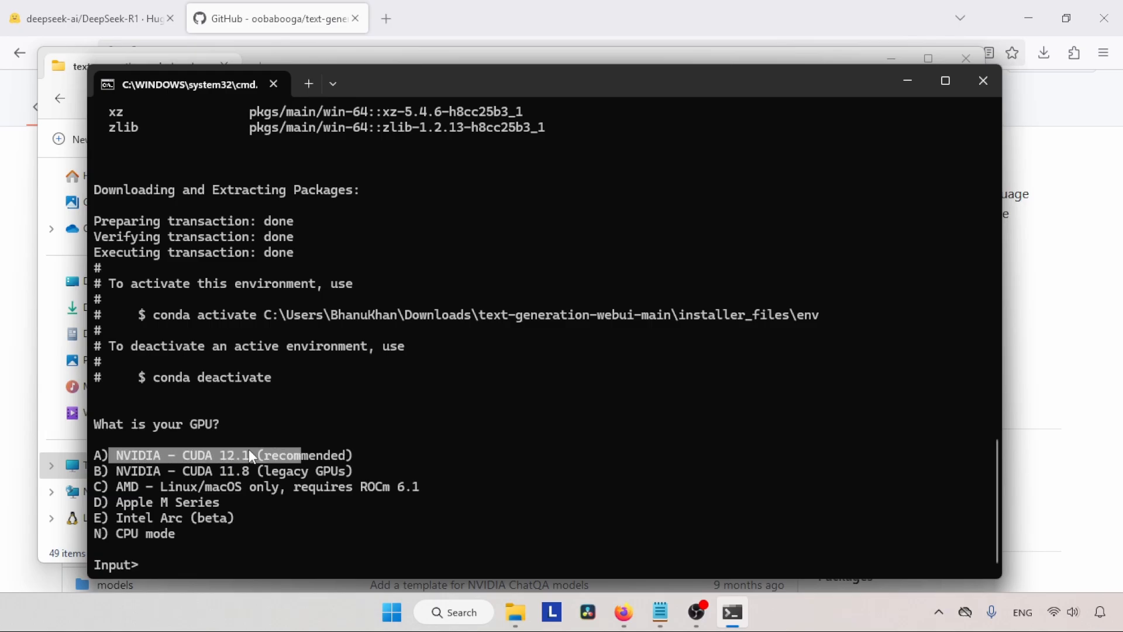
drag(111, 471, 279, 472)
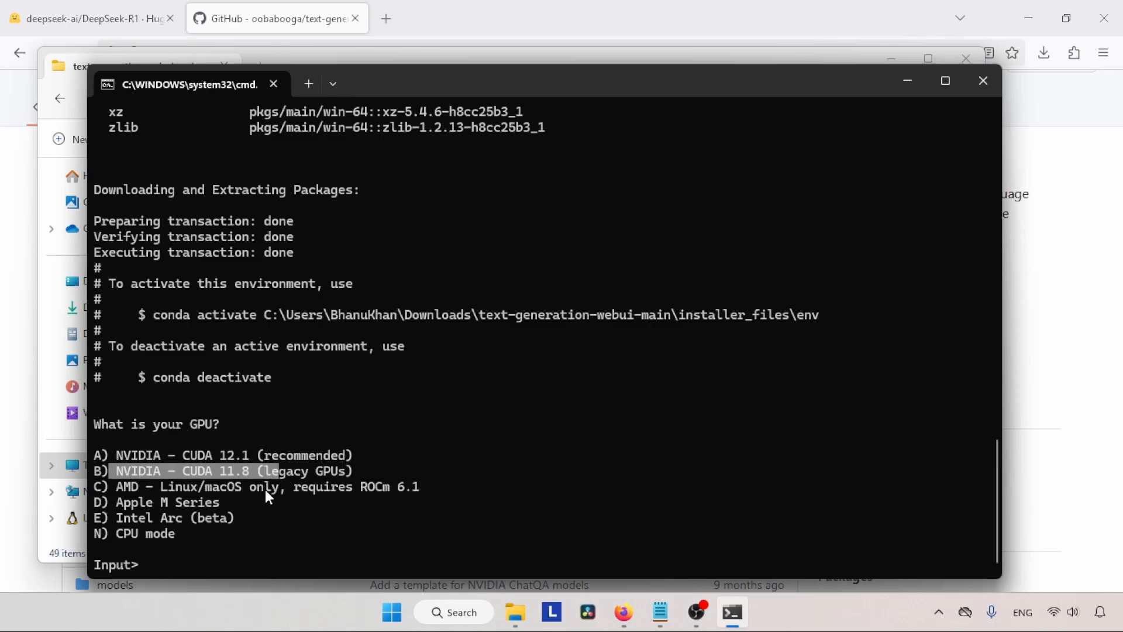
drag(112, 486, 255, 489)
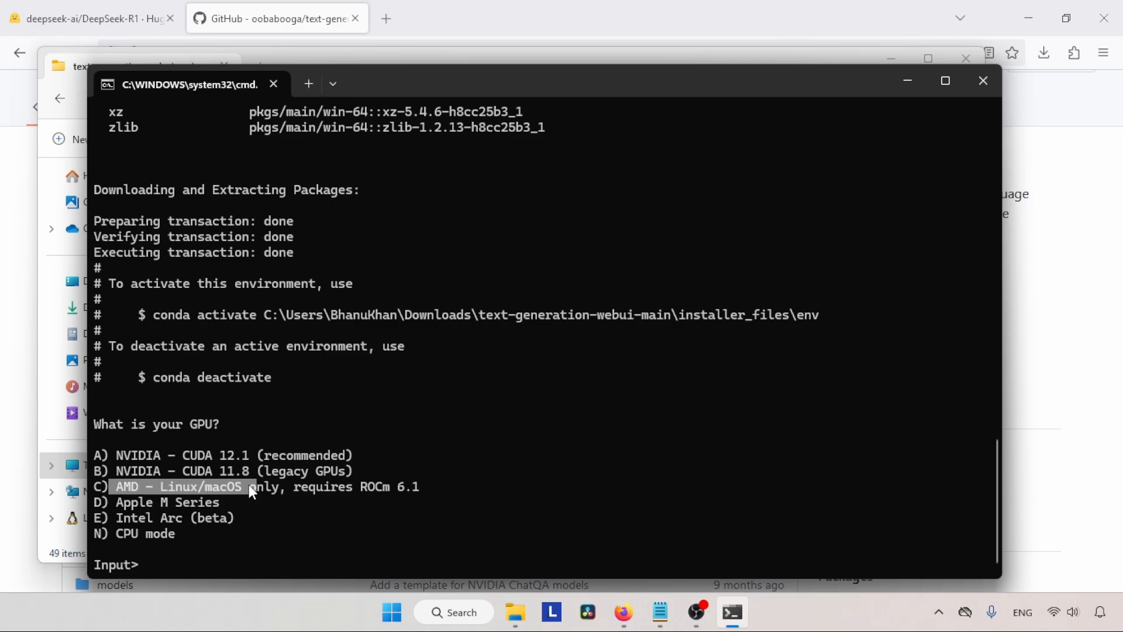
Answer the GPU question with option A, NVIDIA - CUDA 12.1
click(253, 456)
drag(104, 454, 93, 455)
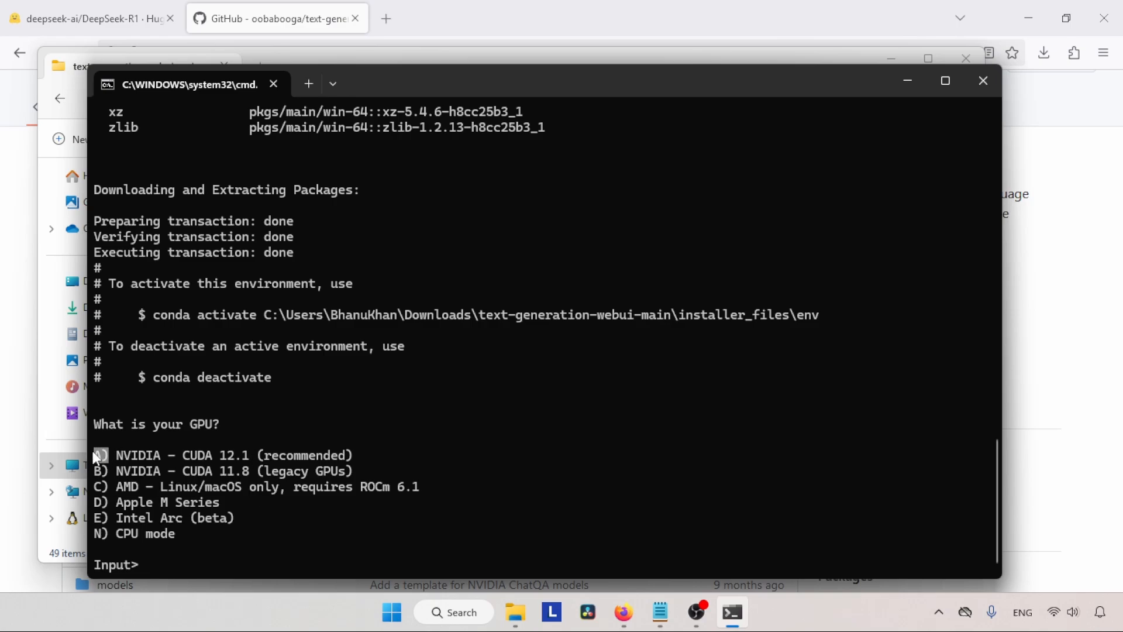
text(A)
key(Return)
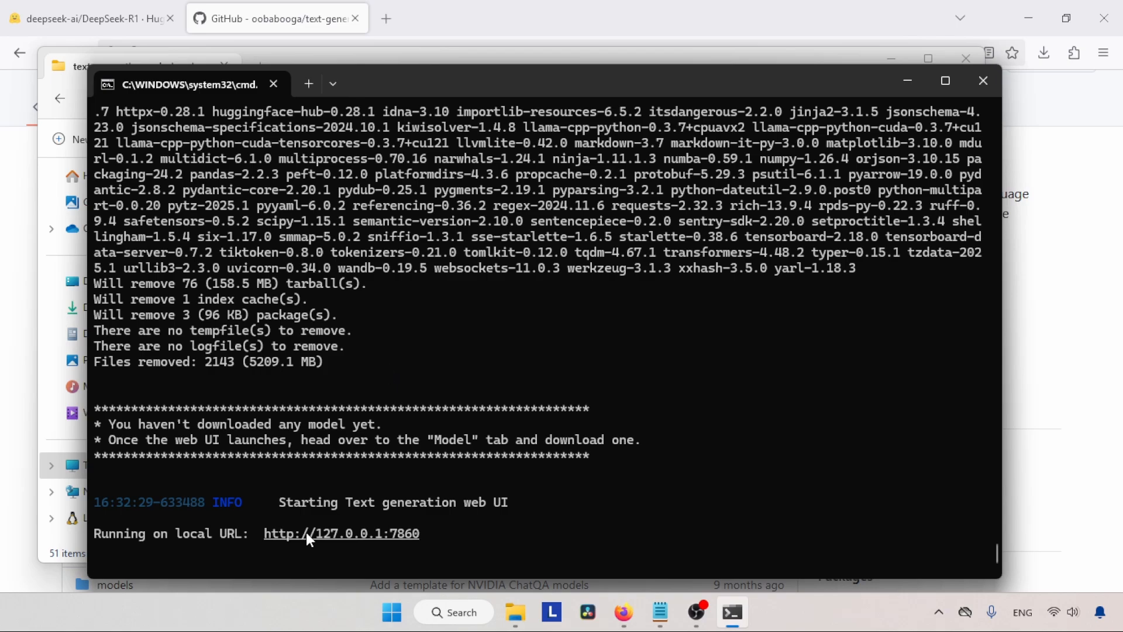
drag(257, 531, 419, 535)
right_click(419, 536)
click(425, 32)
right_click(397, 55)
click(466, 236)
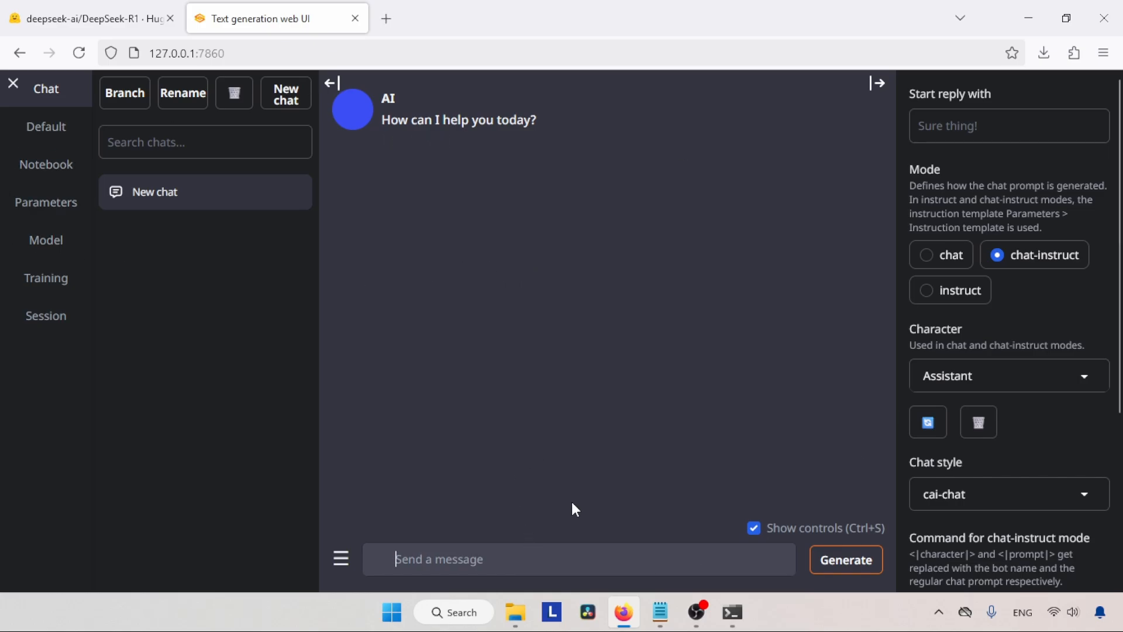
click(515, 612)
click(968, 62)
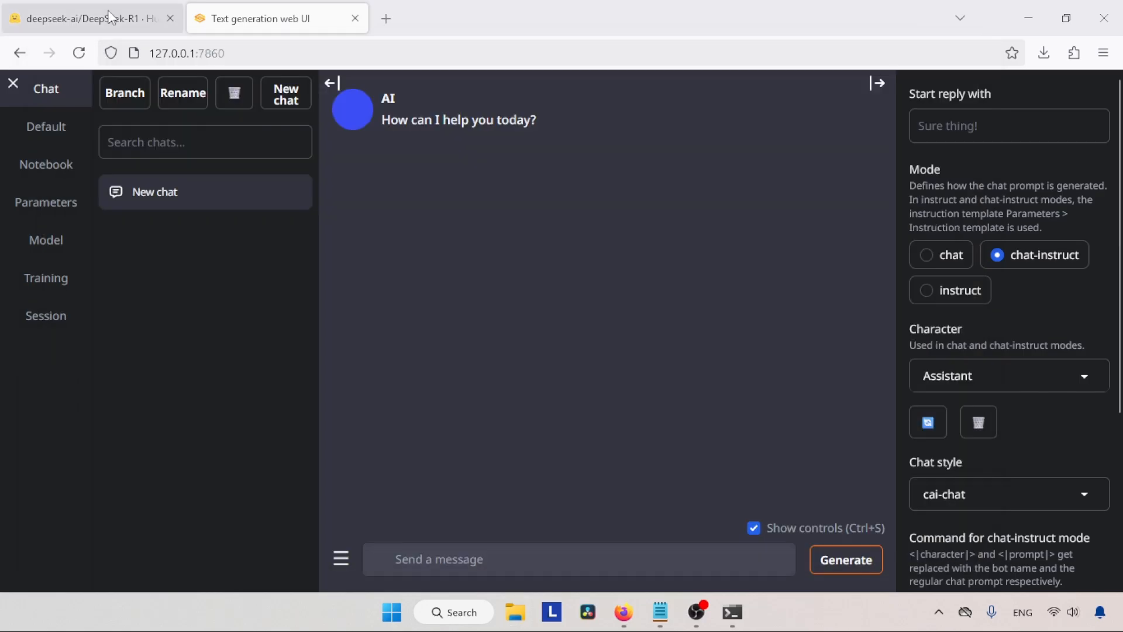
Open the Hugging Face page of DeepSeek-R1-Distill-Qwen-1.5B and examine its repository files, including model.safetensors
click(108, 16)
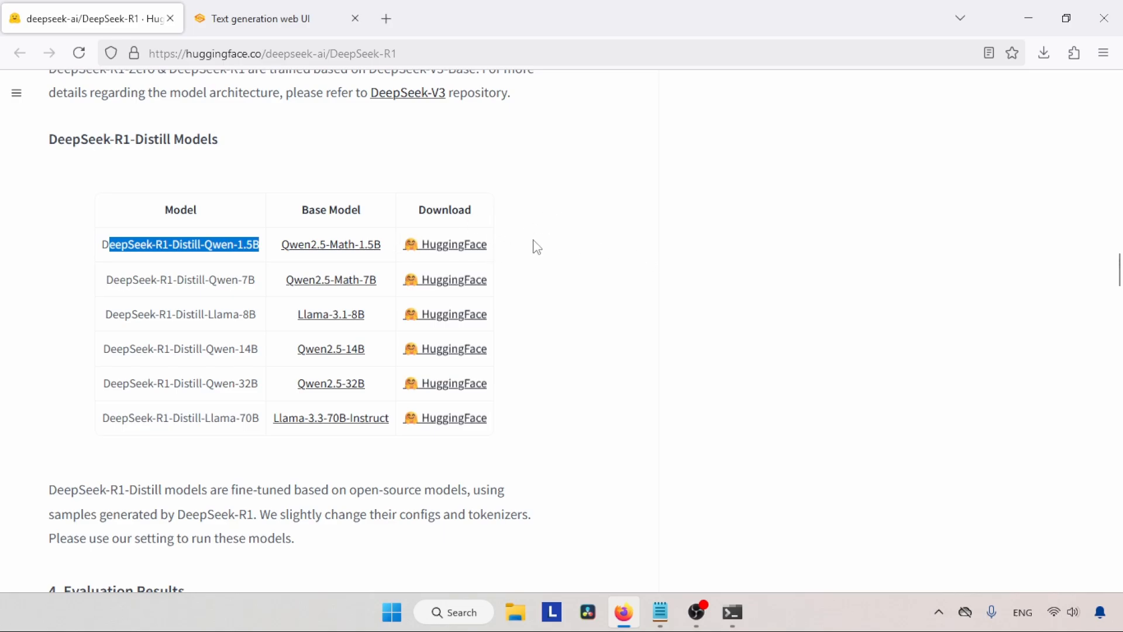
click(467, 253)
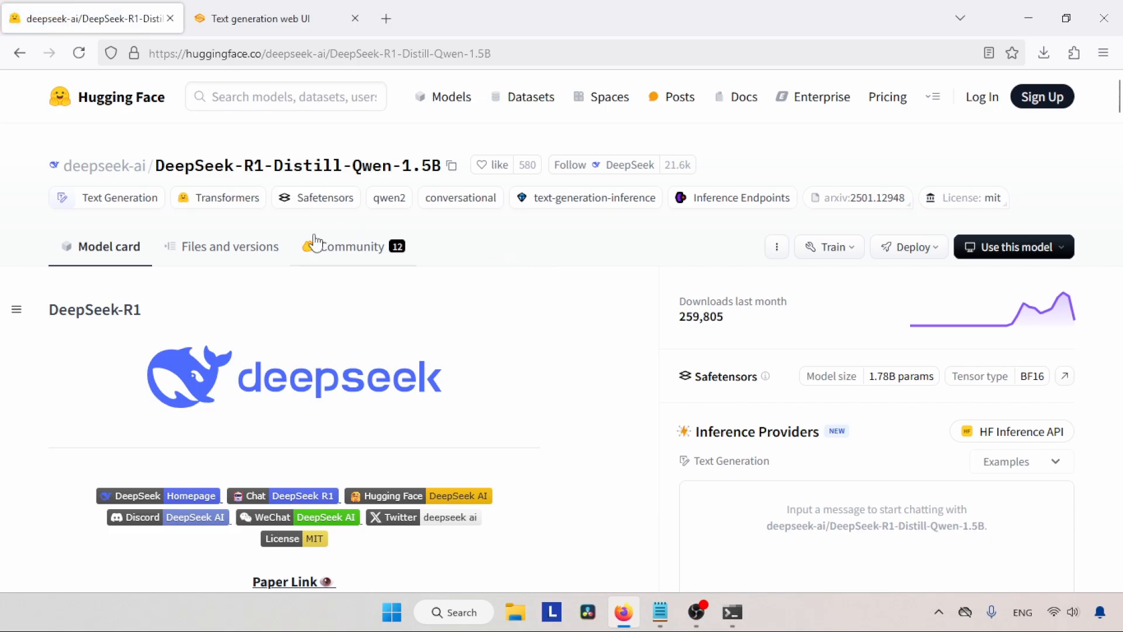
click(219, 256)
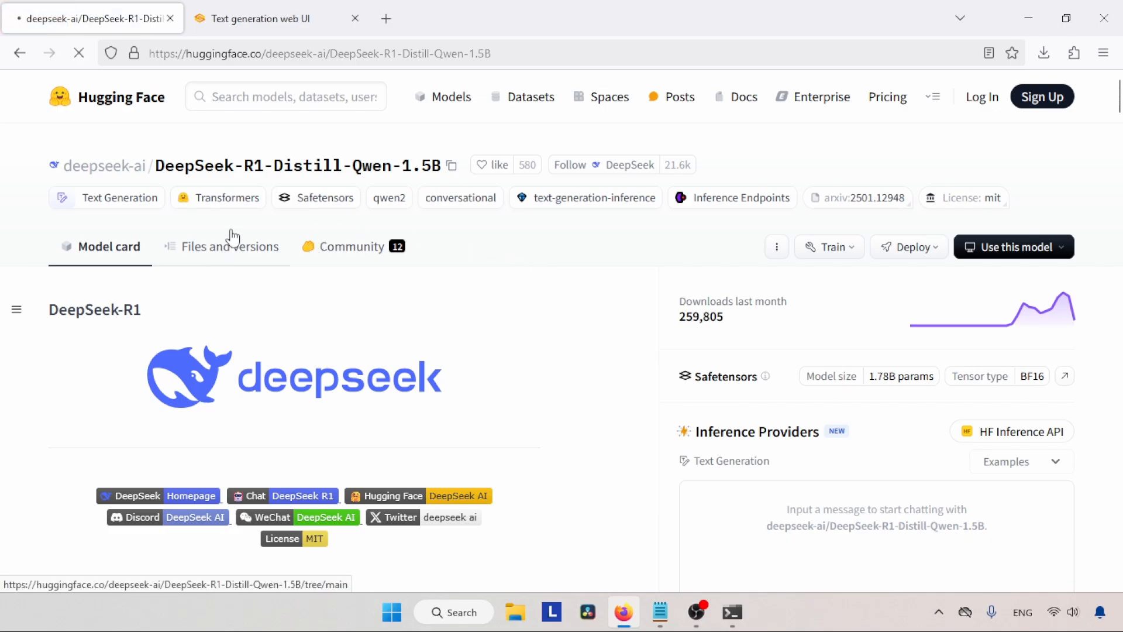
drag(1119, 202, 1122, 292)
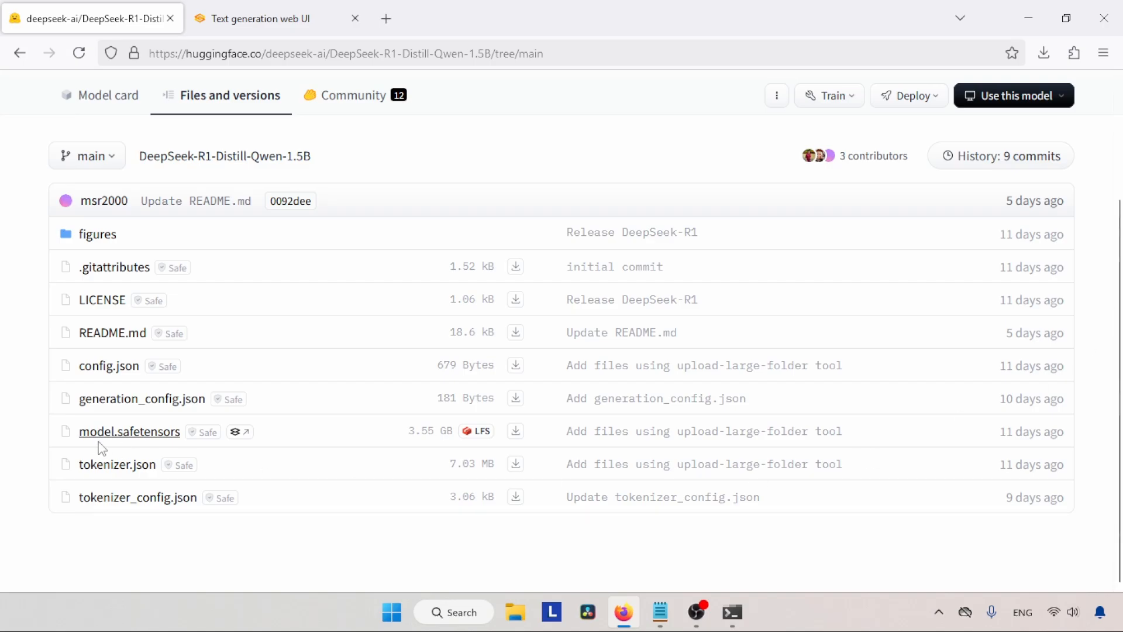
drag(83, 431, 147, 405)
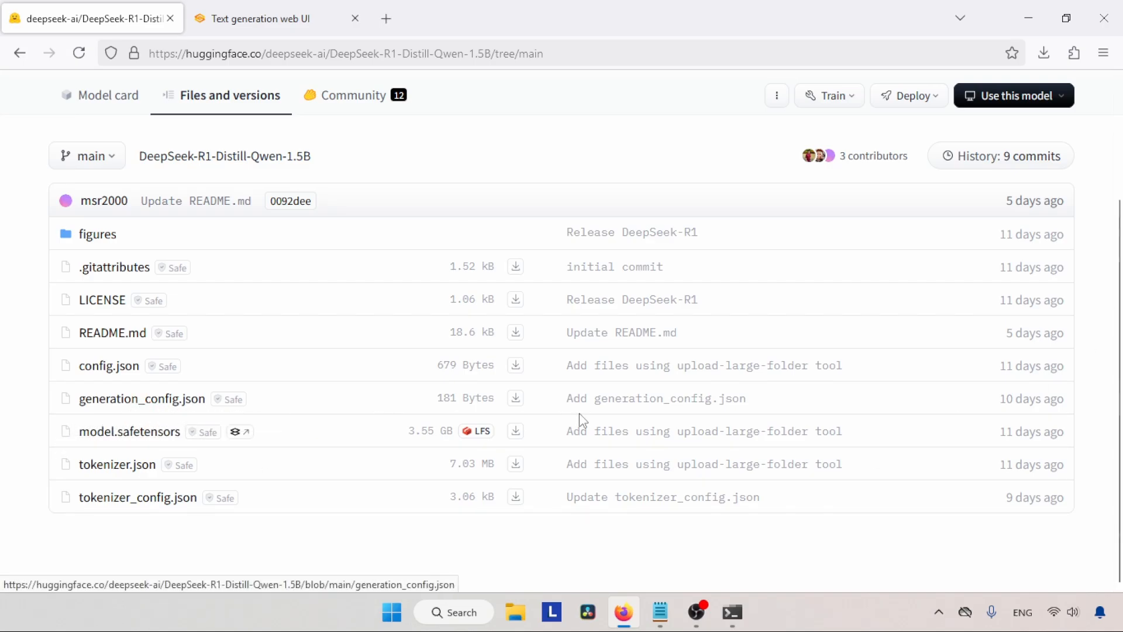
drag(1118, 373, 1118, 272)
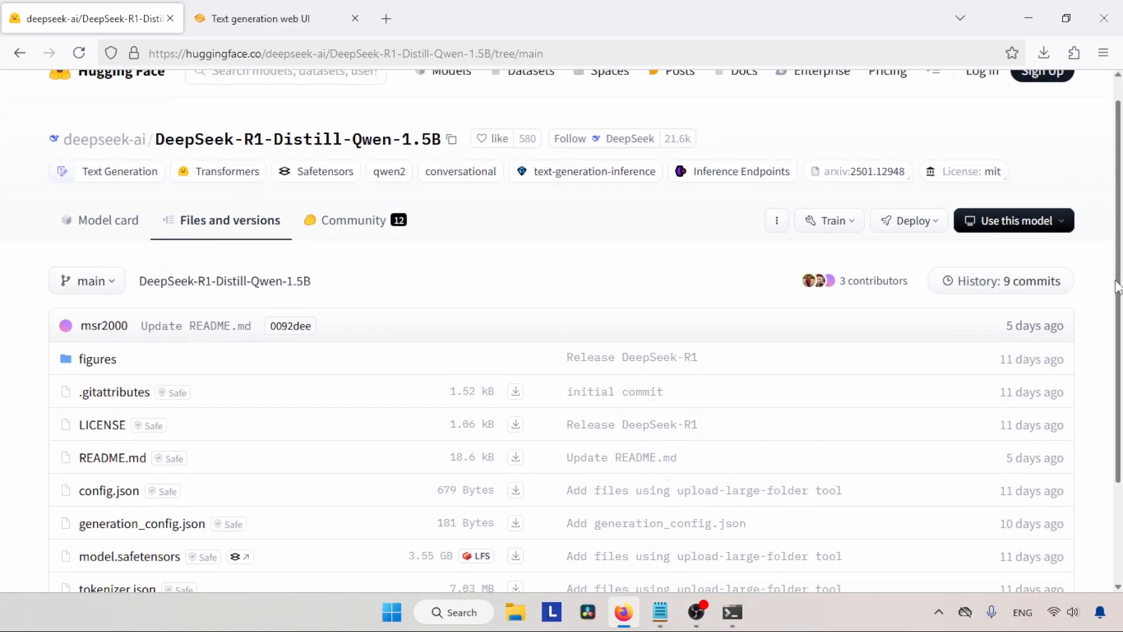
Copy the model path deepseek-ai/DeepSeek-R1-Distill-Qwen-1.5B from its Hugging Face page and download that model through the Text generation web UI
click(451, 139)
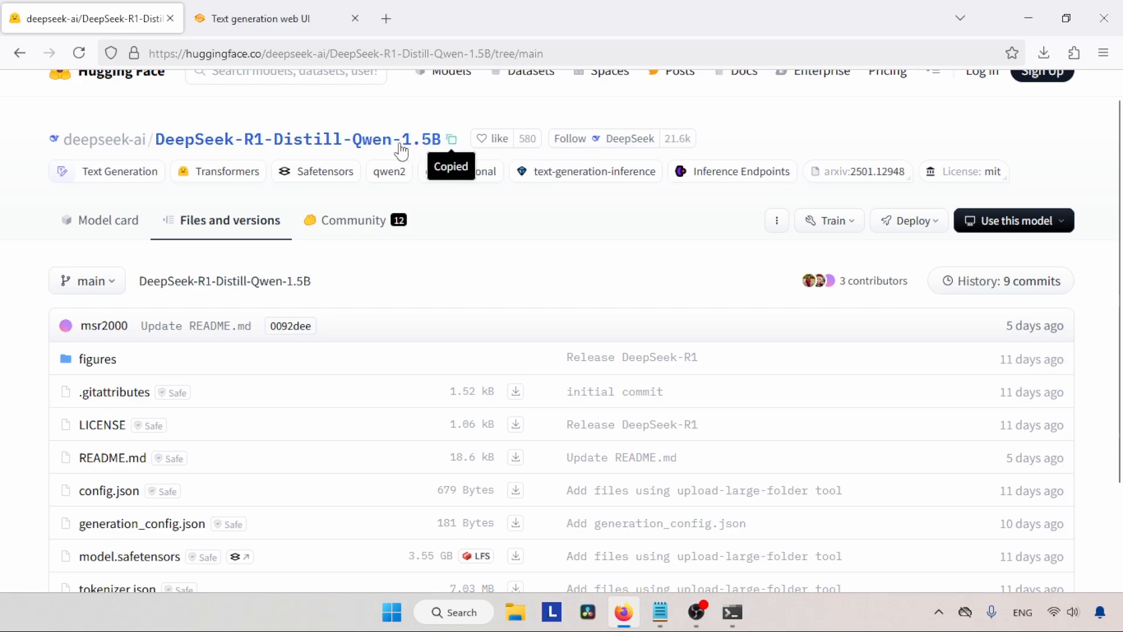
click(257, 19)
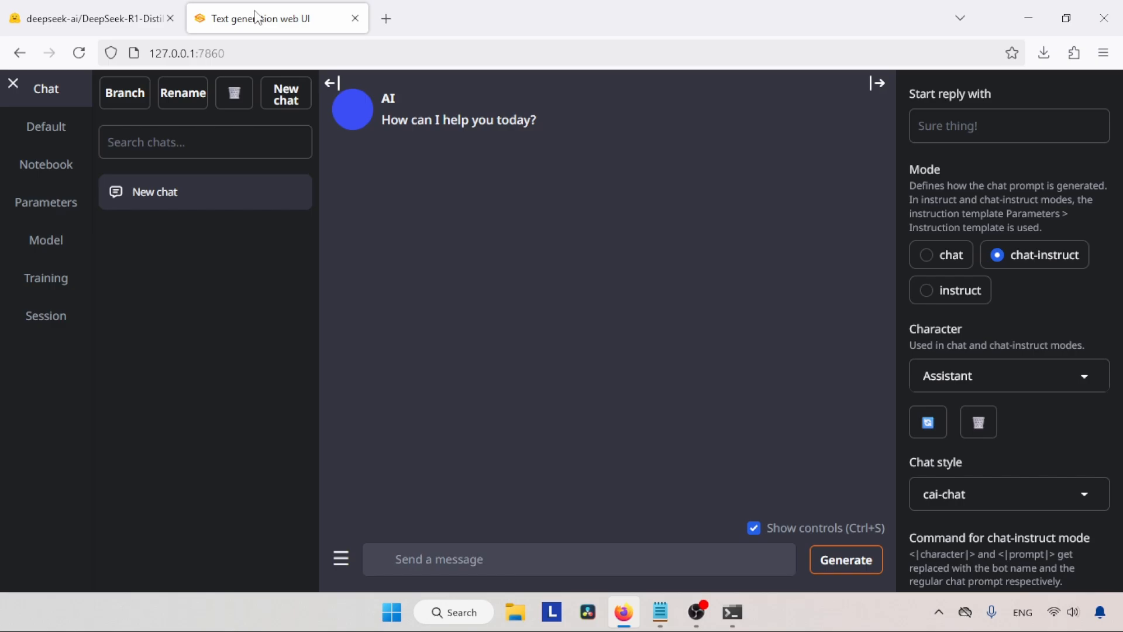
click(41, 243)
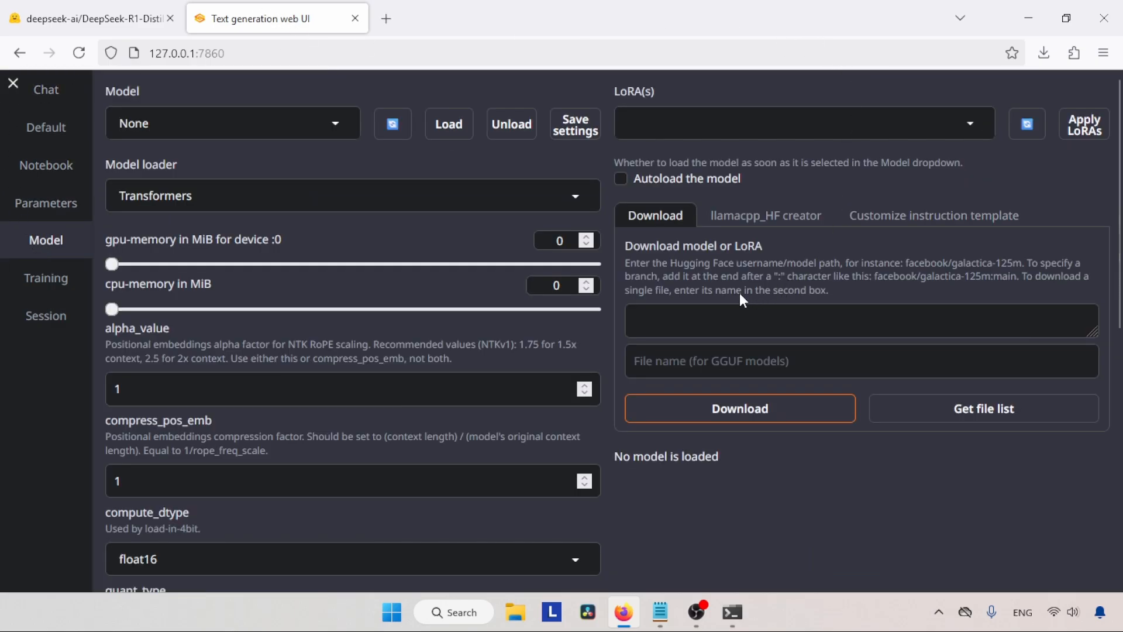
right_click(791, 319)
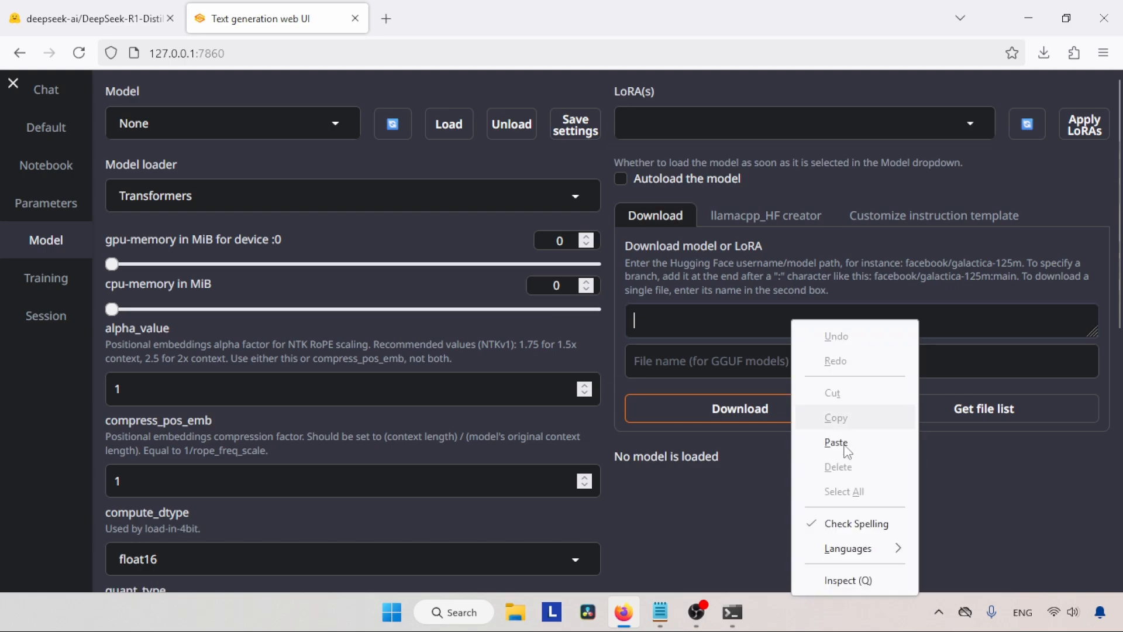
click(835, 445)
drag(872, 320, 619, 325)
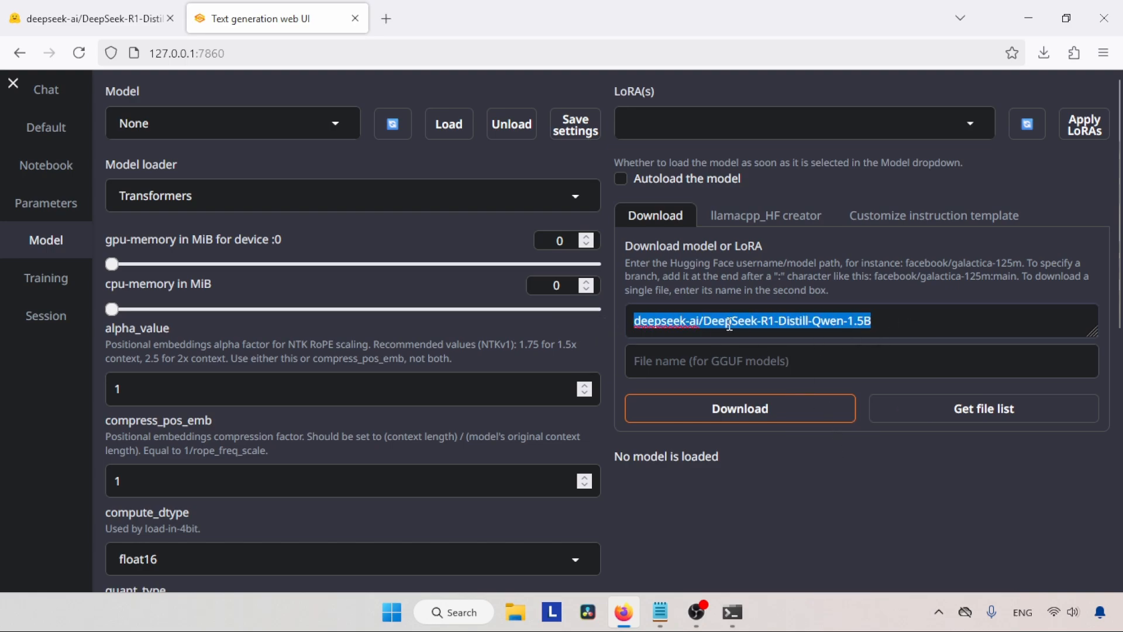
click(744, 409)
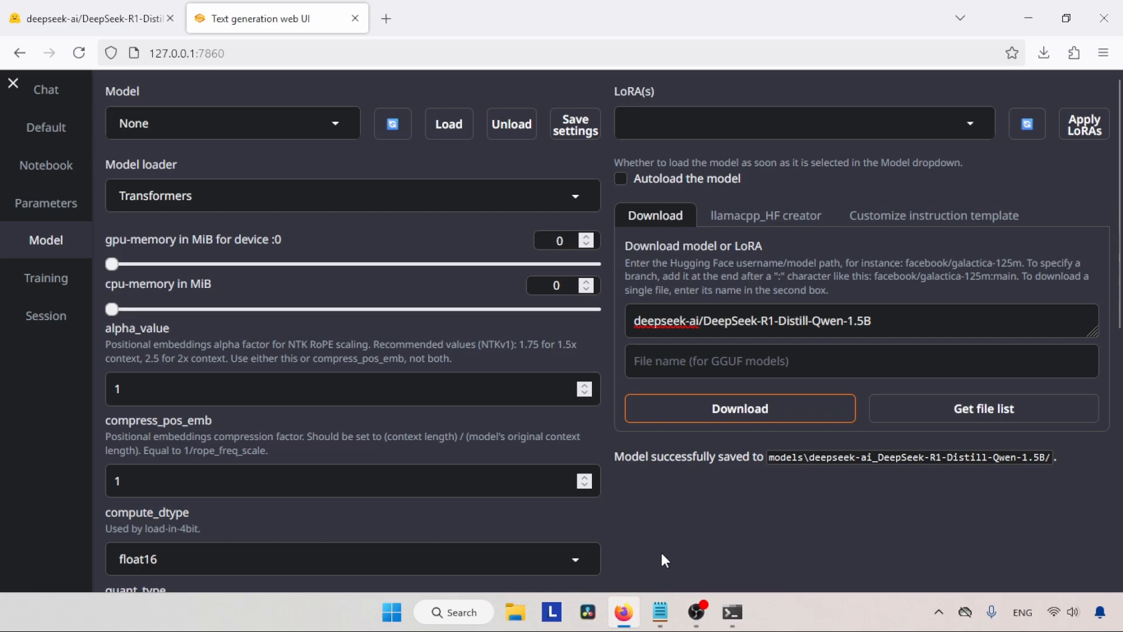
drag(612, 456, 763, 457)
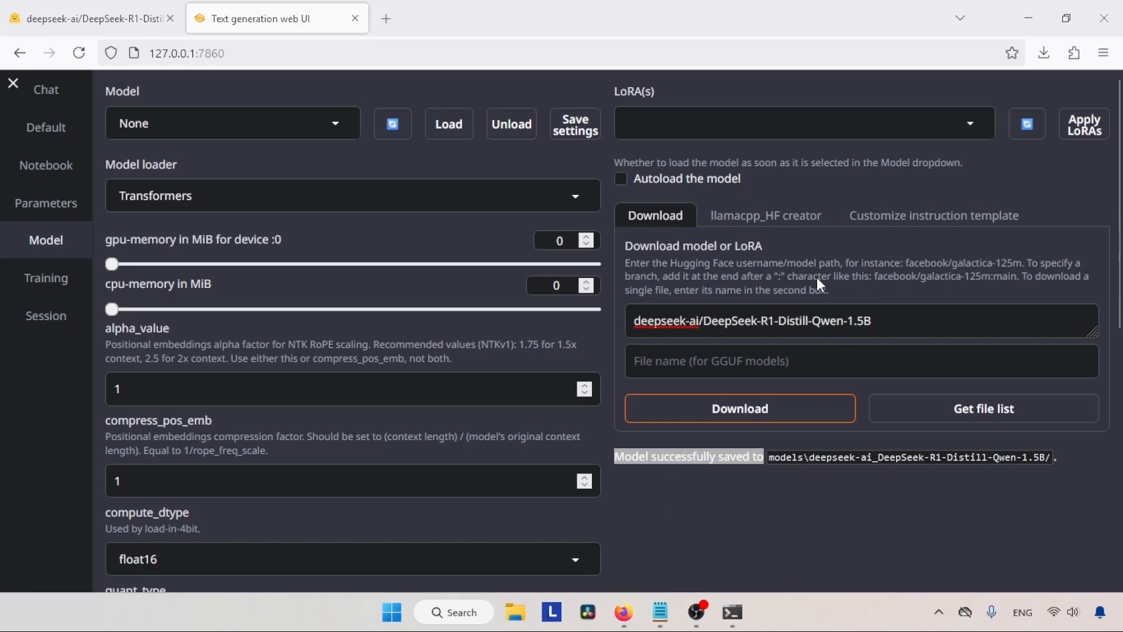
Refresh the list of available models and select deepseek-ai_DeepSeek-R1-Distill-Qwen-1.5B as the model
click(190, 114)
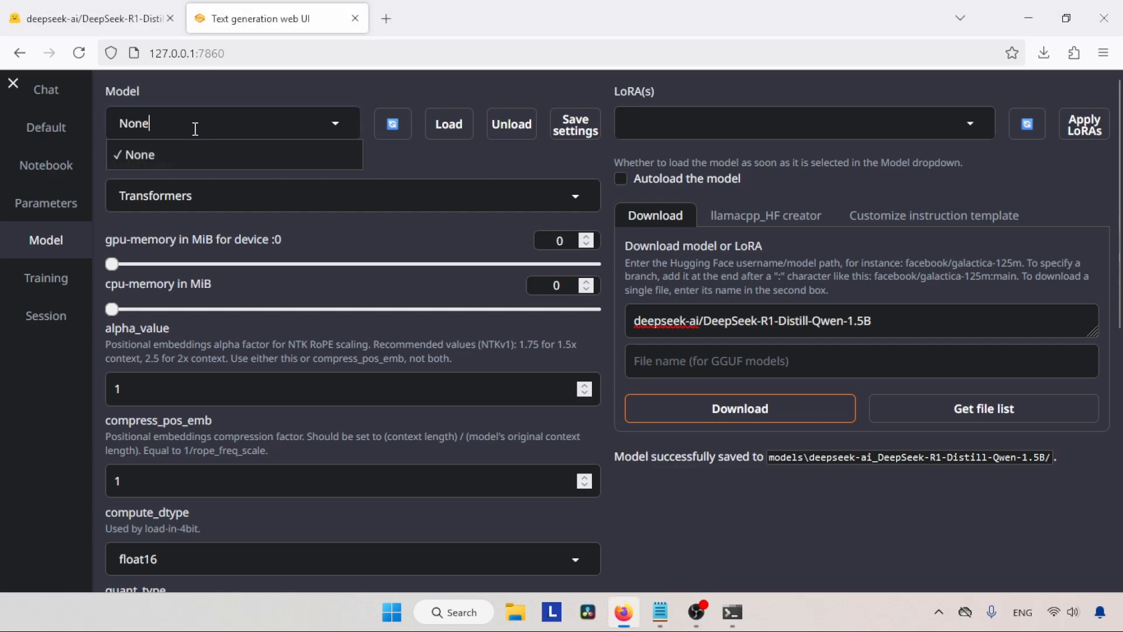
click(140, 154)
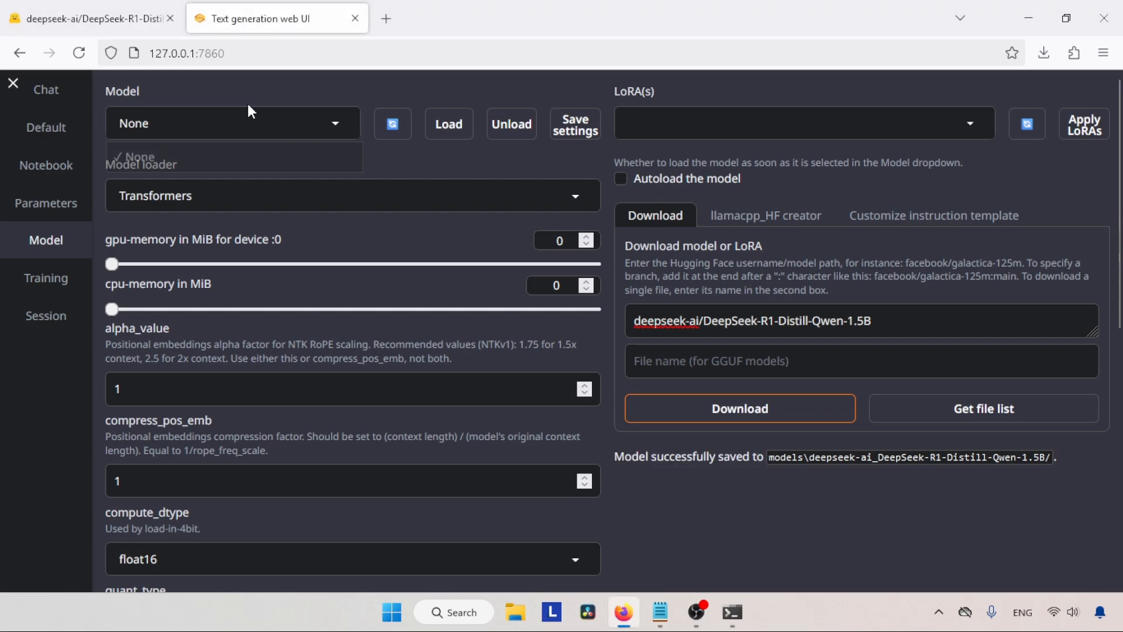
click(400, 133)
click(301, 123)
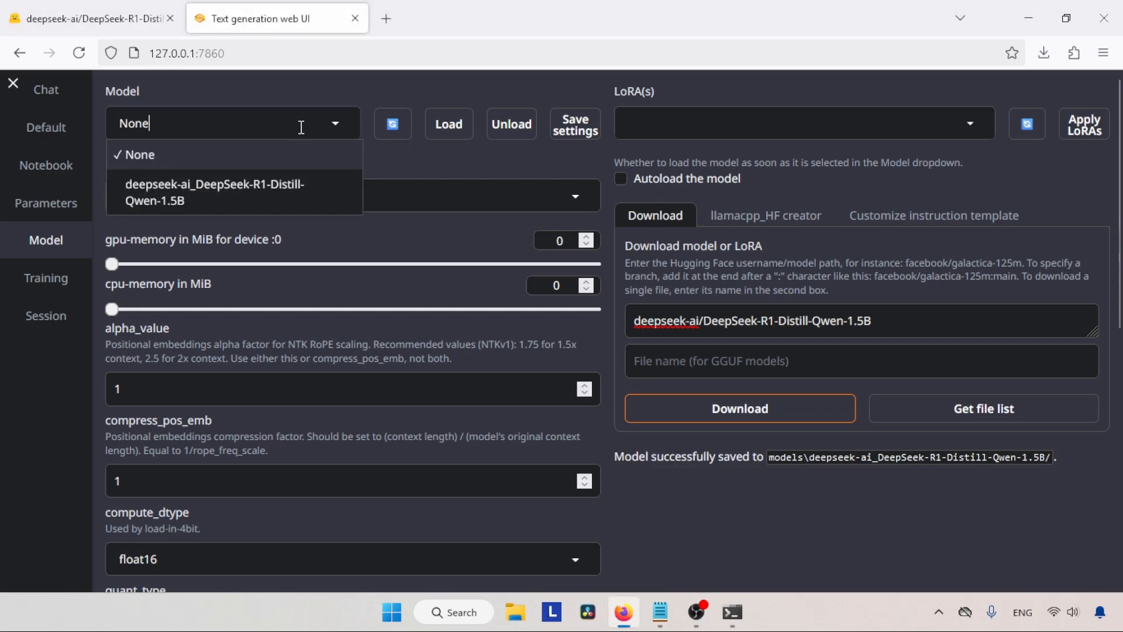
click(230, 196)
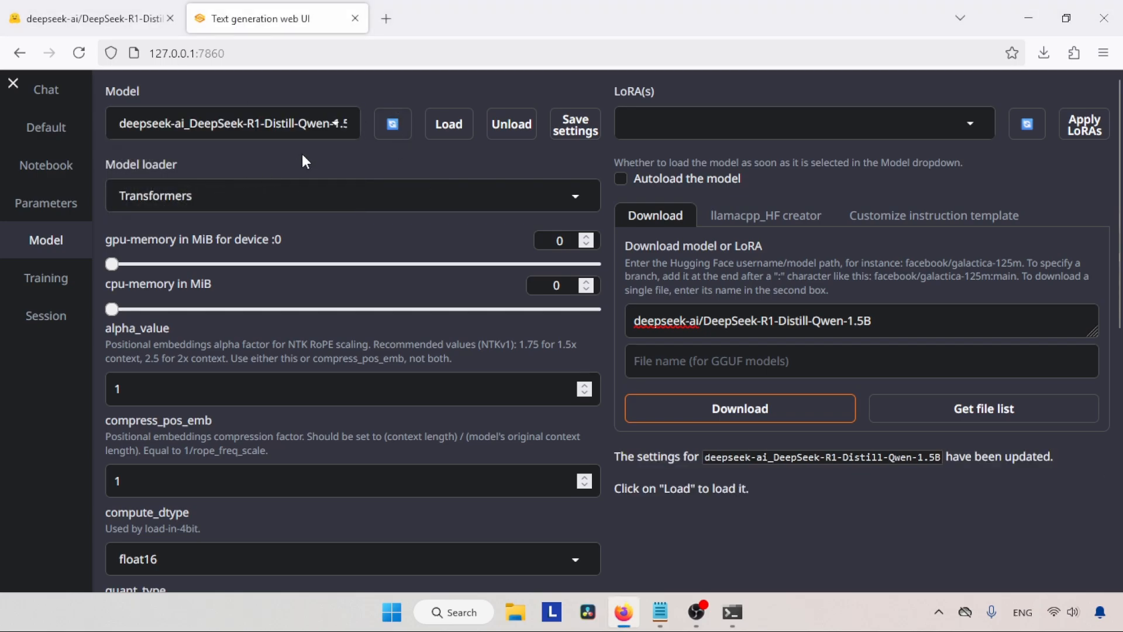
Set the temperature generation parameter to 0.6
click(63, 208)
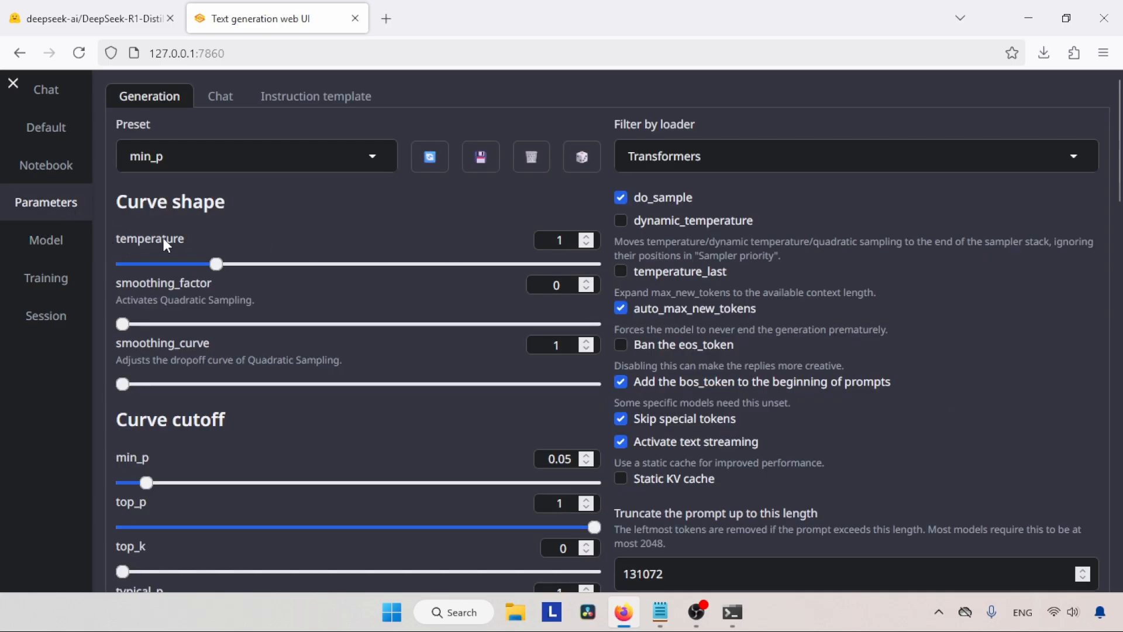
drag(568, 240, 523, 232)
text(0)
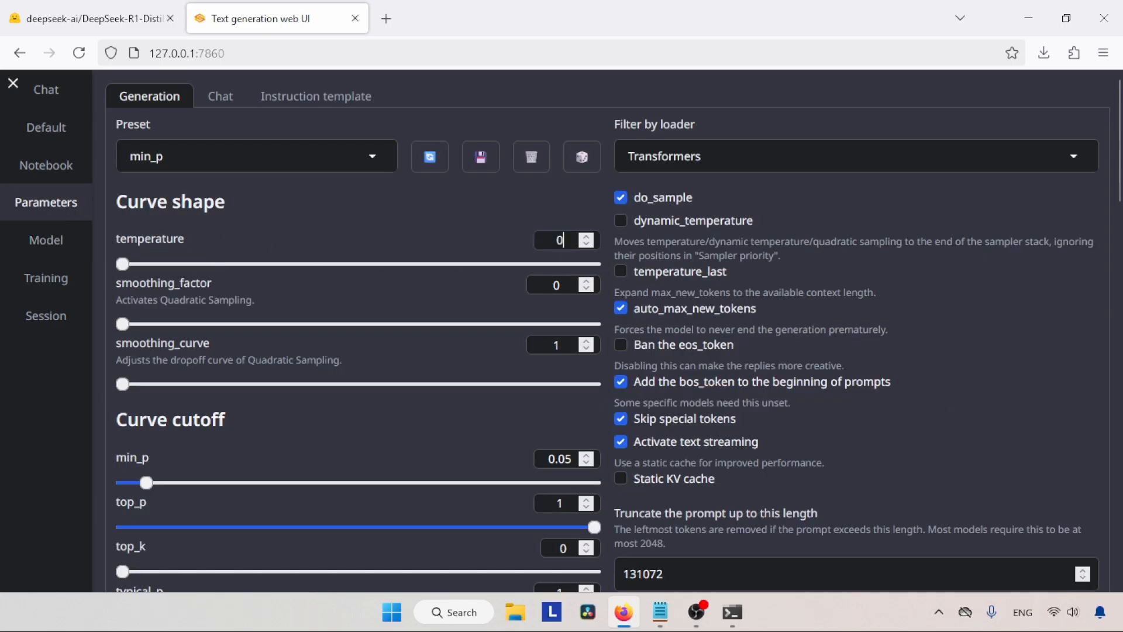
text(.6)
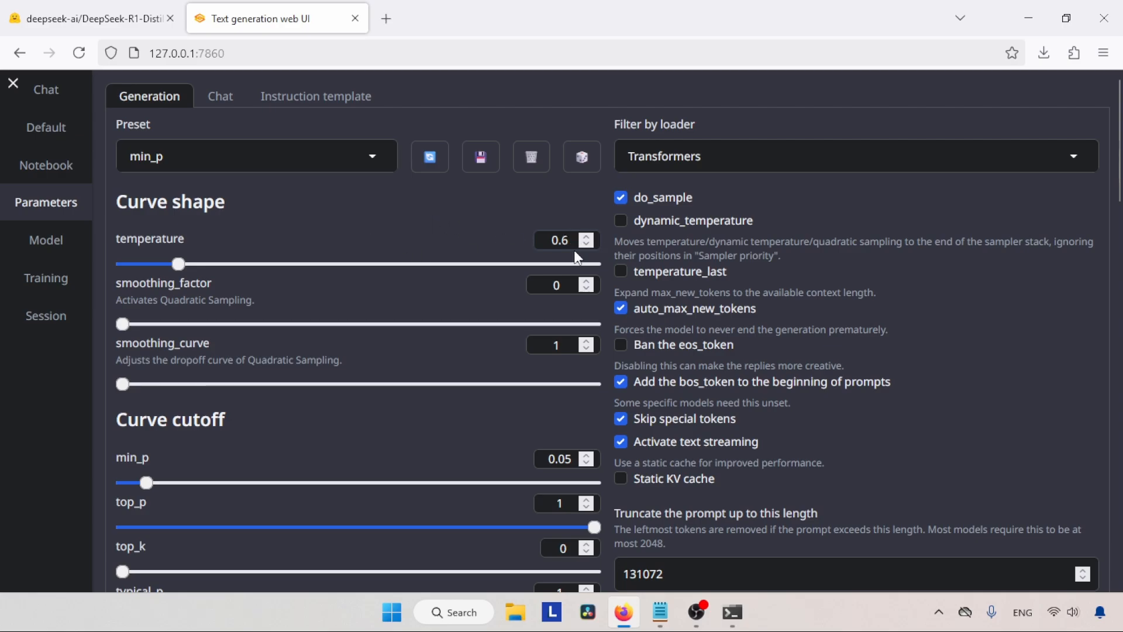
Load the selected DeepSeek-R1-Distill-Qwen-1.5B model with the Transformers loader
click(42, 240)
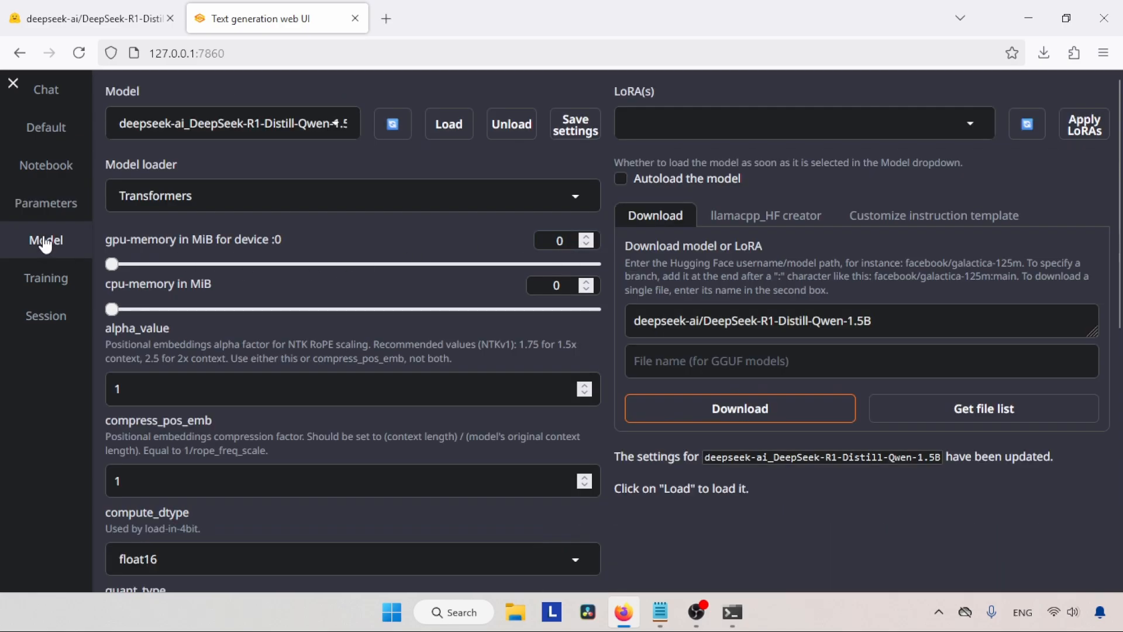
click(449, 125)
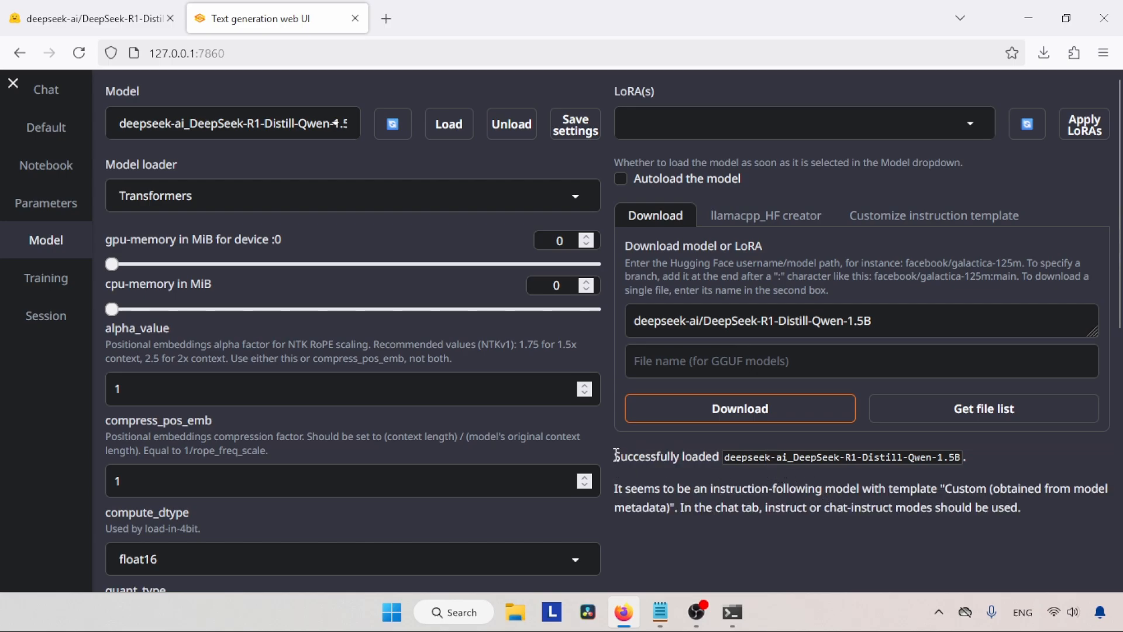
drag(616, 455, 719, 454)
click(714, 449)
Send the loaded model the chat message "what is your name ?"
click(57, 97)
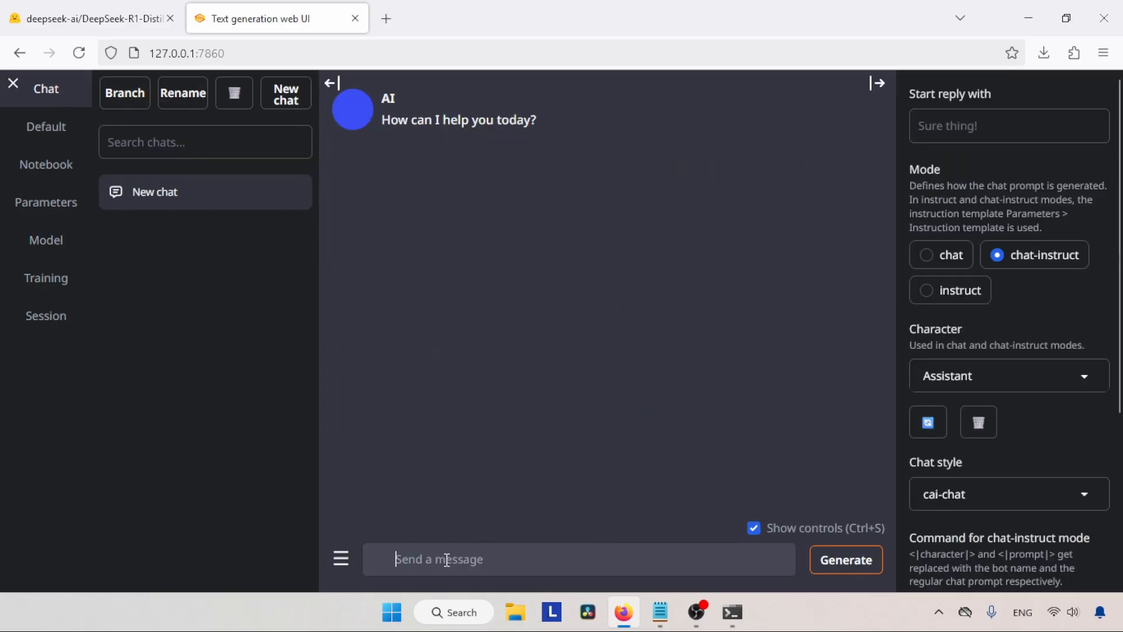
key(ctrl+v)
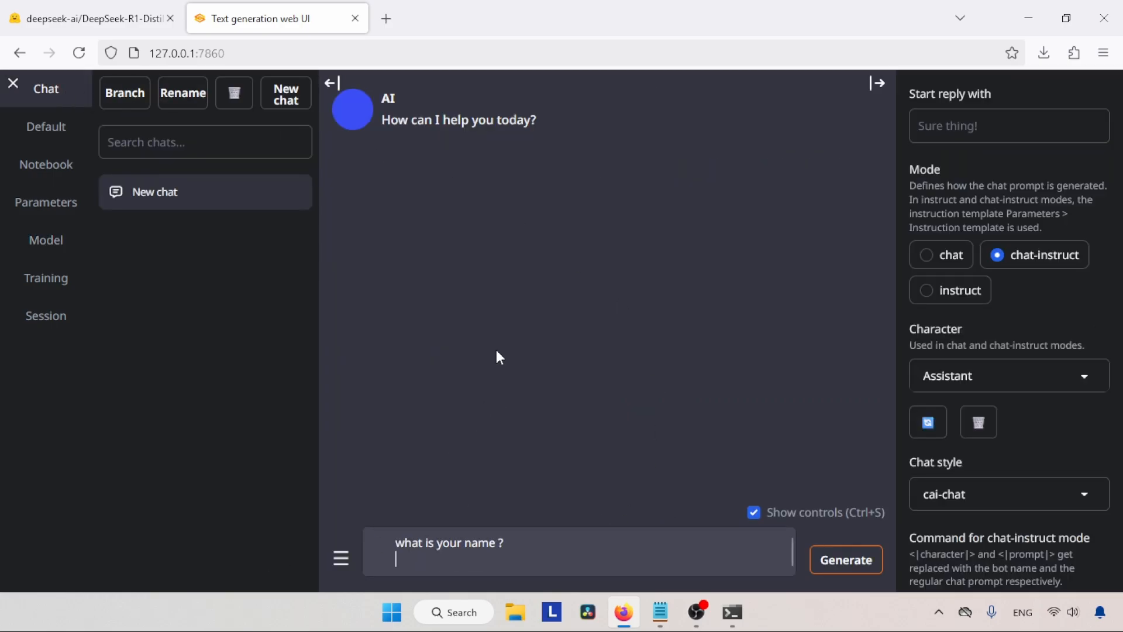
key(Return)
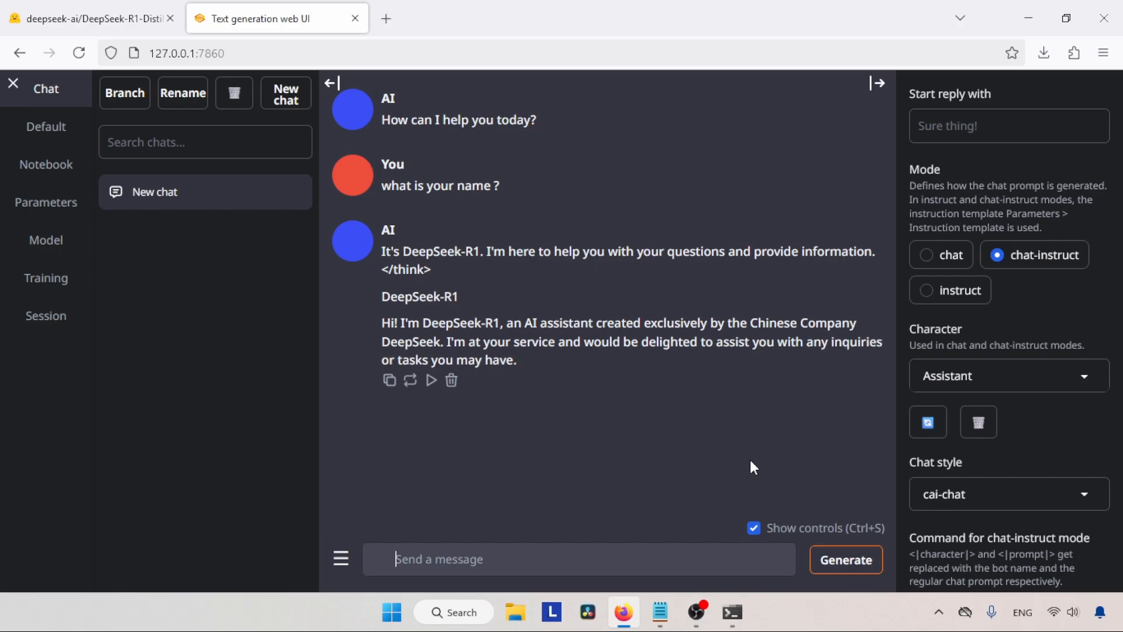
Copy the question "Can humans ever directly see a photon?" from the Text Generation WebUI.txt notes and send it in the chat
click(660, 612)
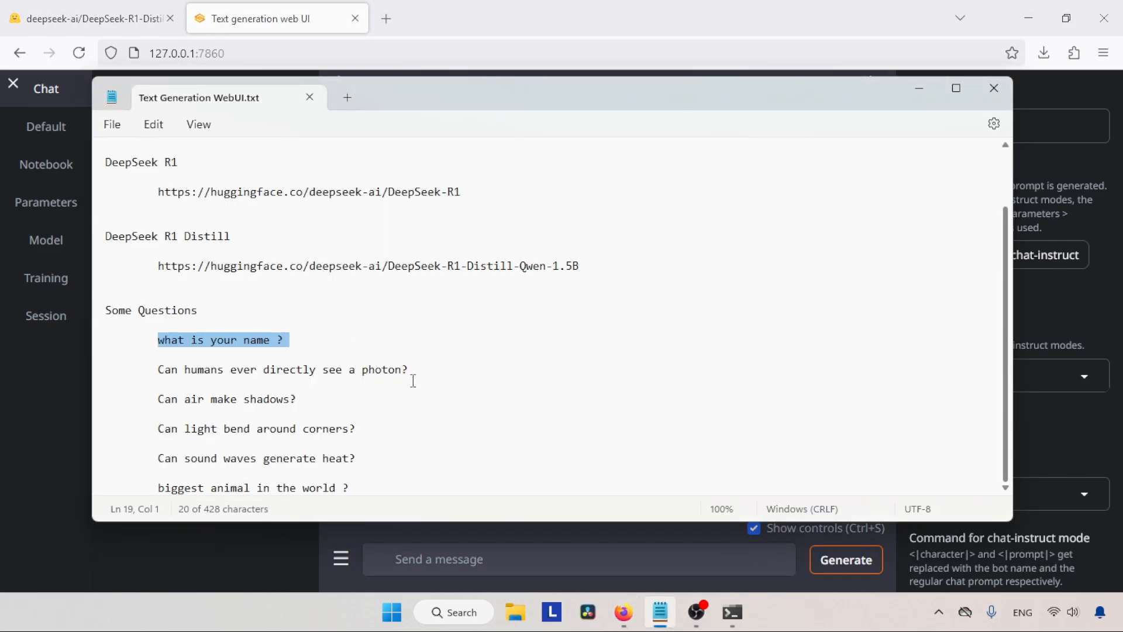
drag(412, 380, 172, 375)
click(160, 401)
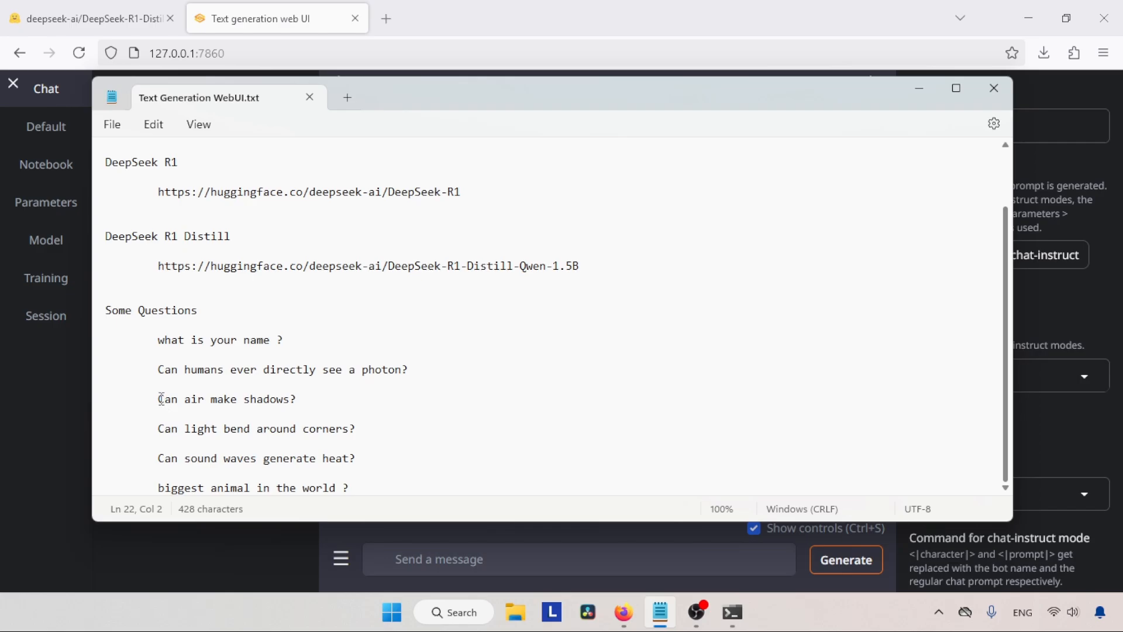
drag(433, 370, 157, 380)
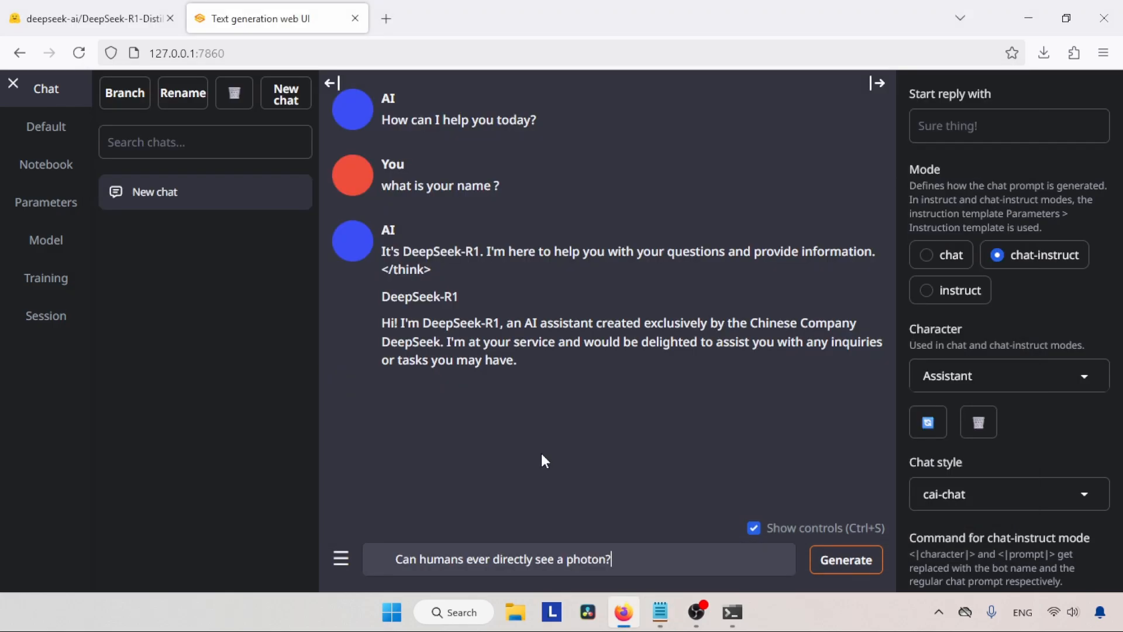
key(Return)
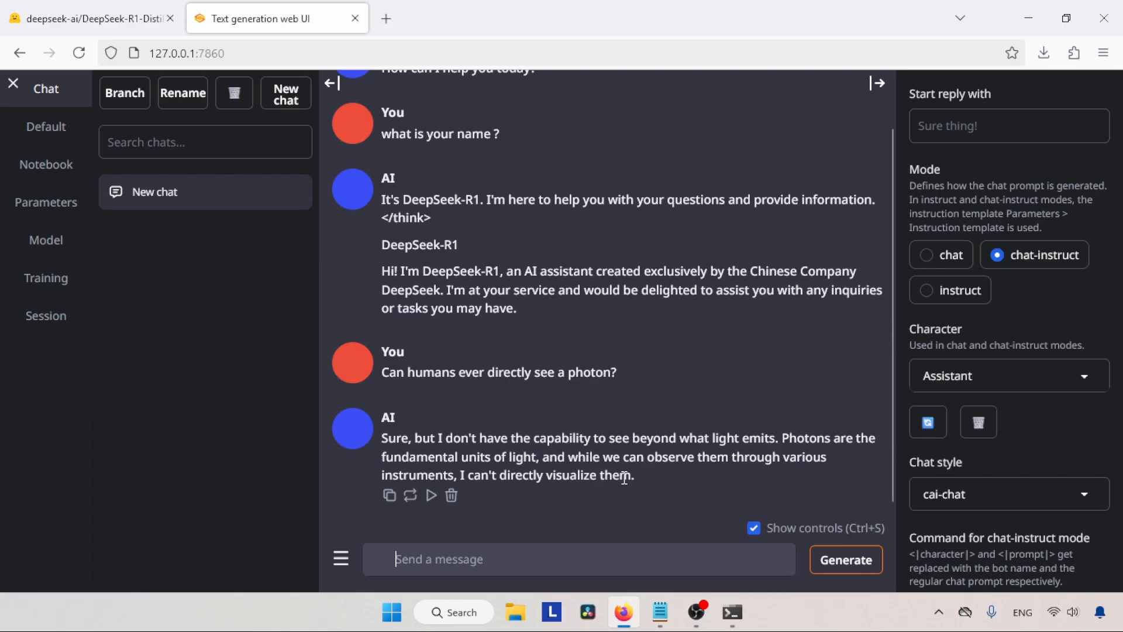
Ask the model two more questions in the same chat: "Can air make shadows?" and "Can light bend around corners?"
text(Can air make shadows?)
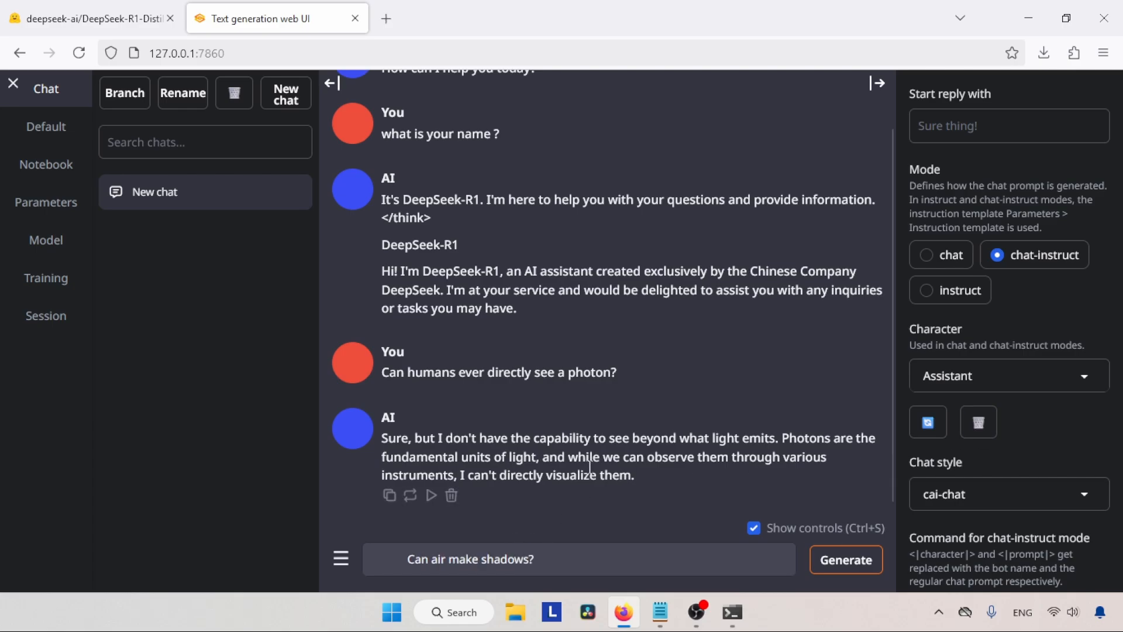
key(Return)
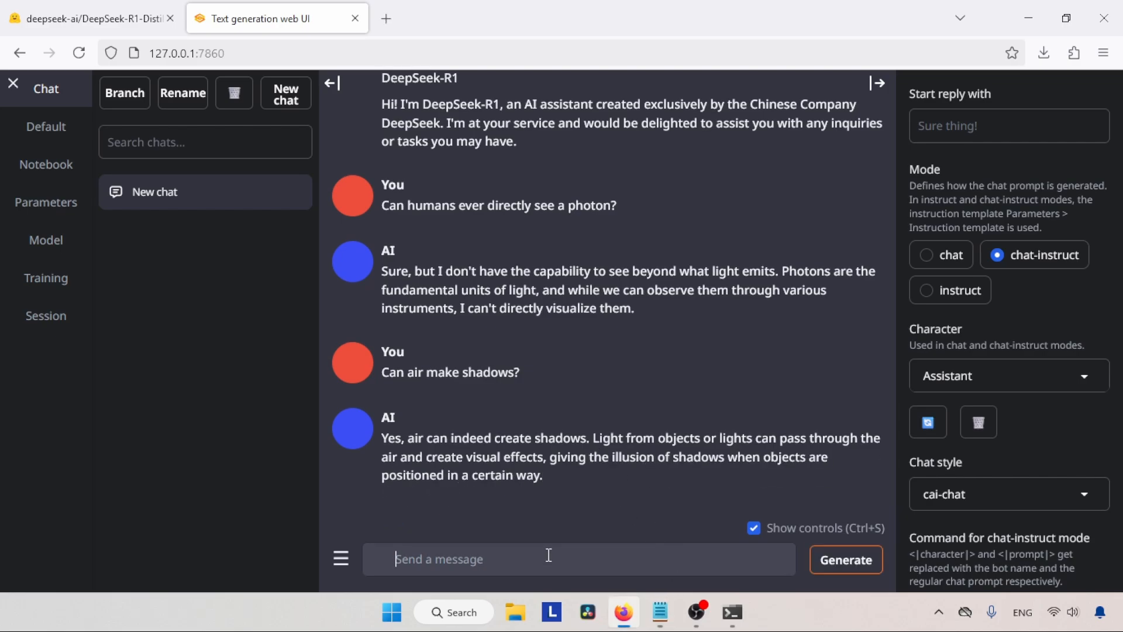
text(Can light bend around corners?)
key(Return)
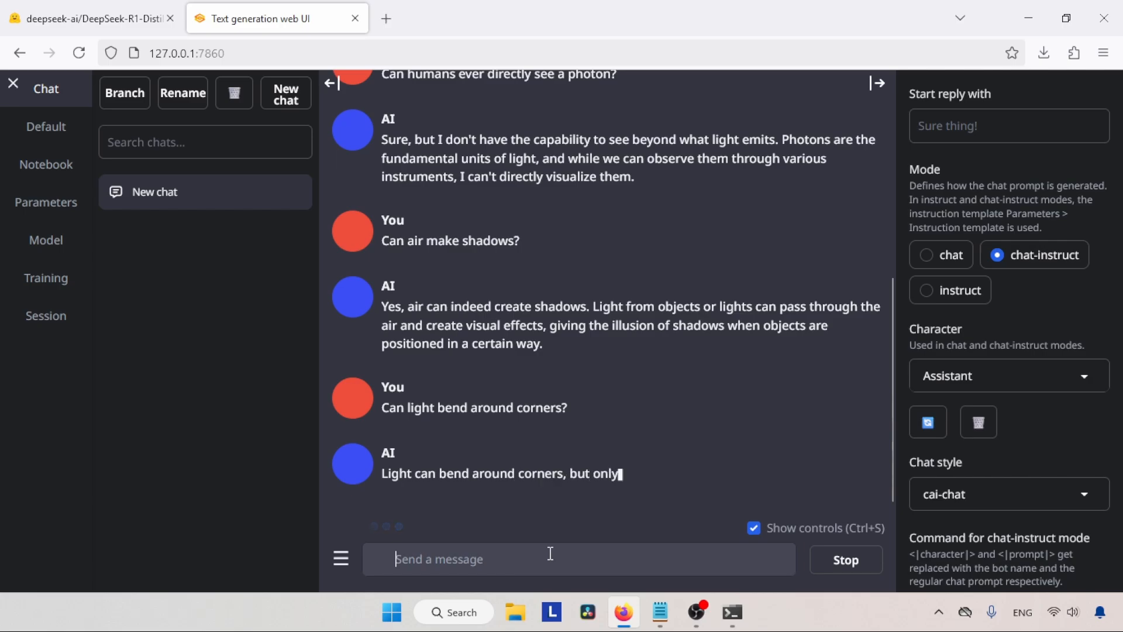